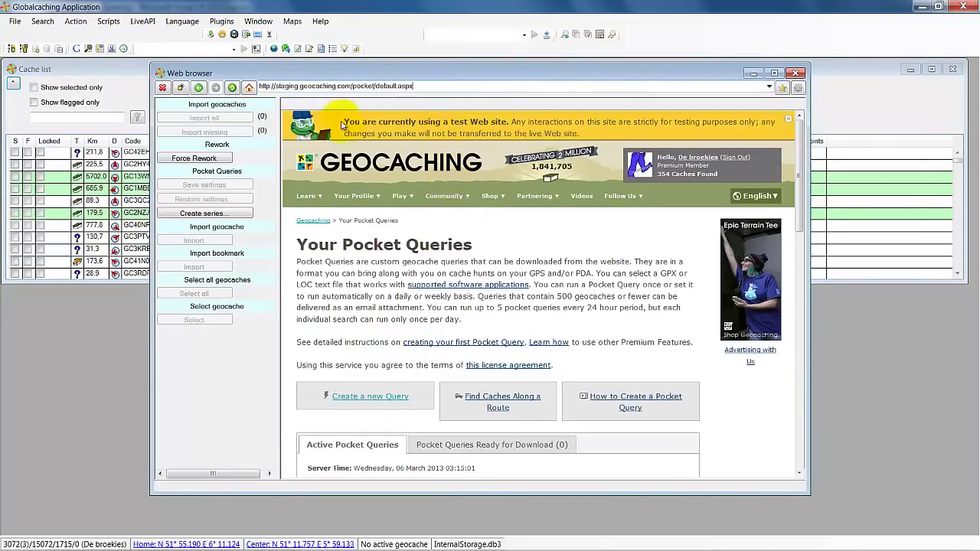
- Create a new pocket query named "all lux" that runs every week on the days checked
mouse_move(445, 197)
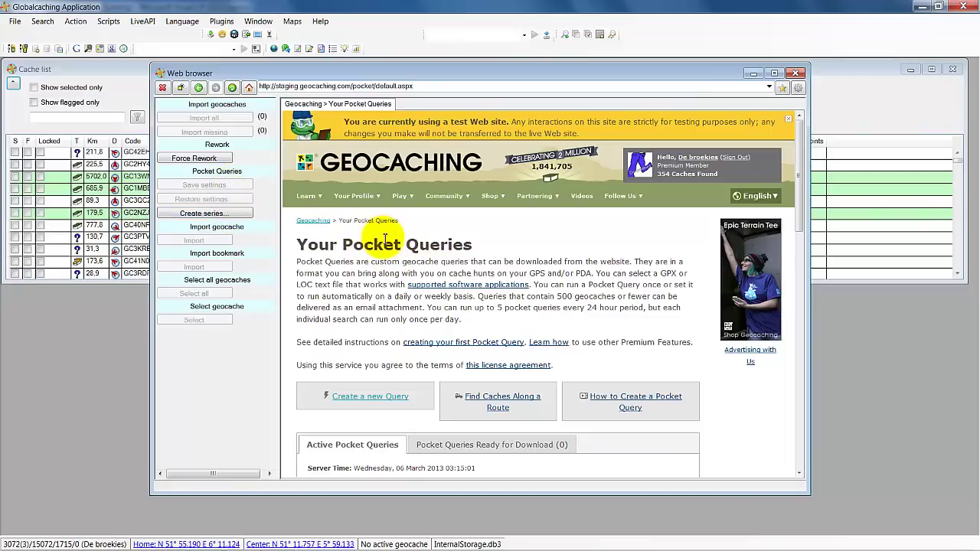
left_click(383, 400)
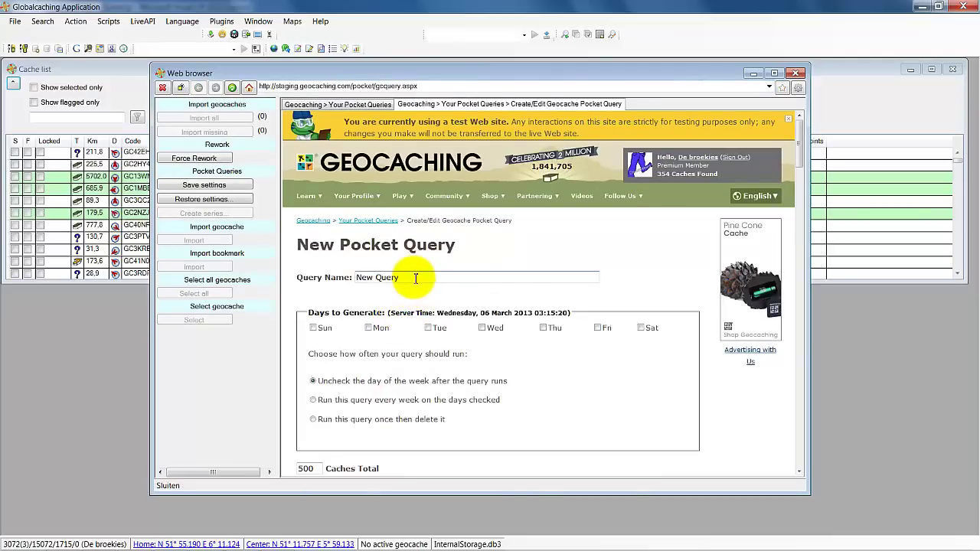
left_click_drag(414, 278, 357, 278)
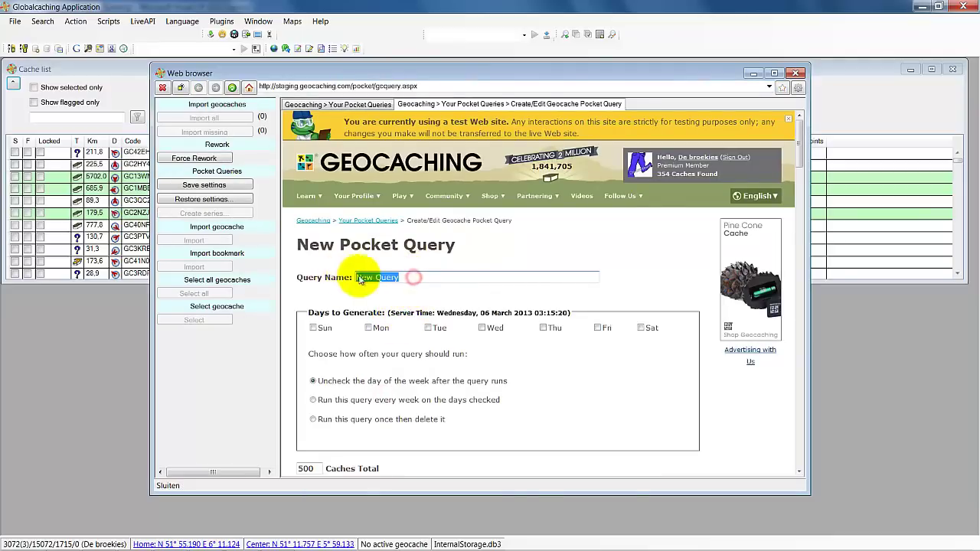
type("all lux")
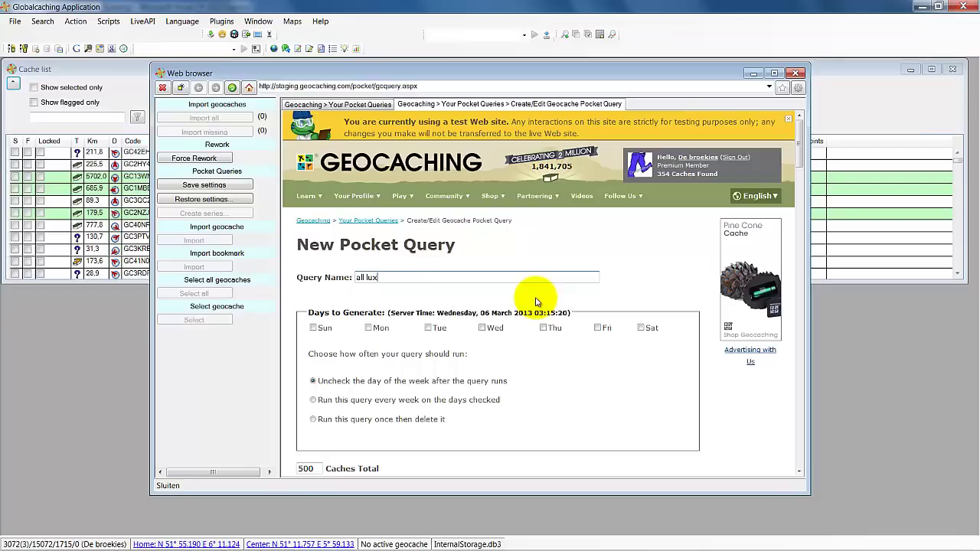
left_click(313, 400)
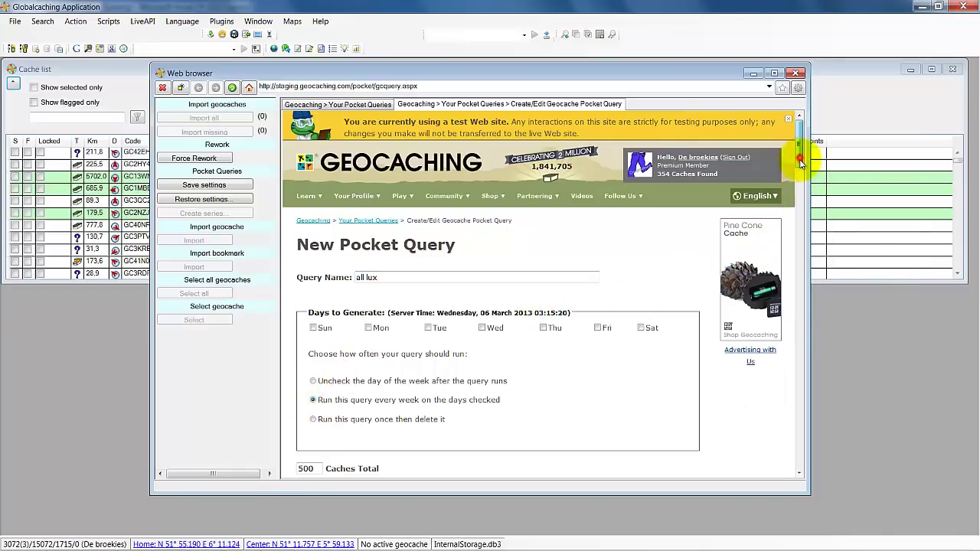
- Set the cache total to 1000 and include only Wherigo, Traditional, Virtual, Multi-cache, Letterbox Hybrid, Unknown and Webcam types
left_click_drag(800, 160, 804, 186)
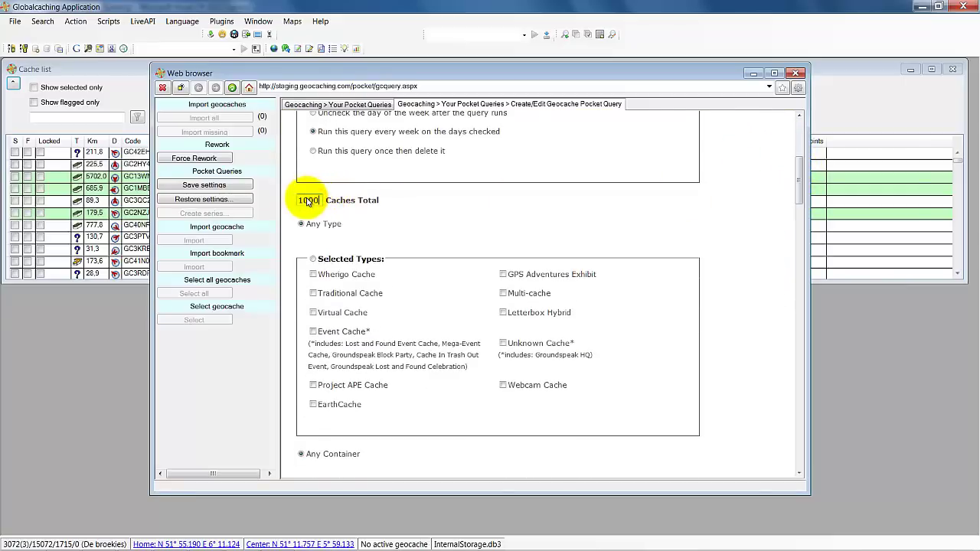
left_click(313, 259)
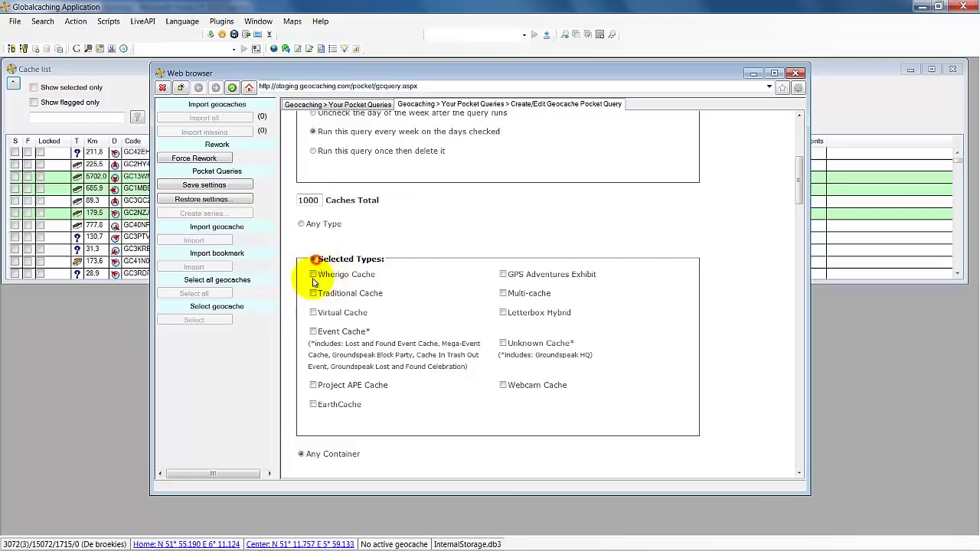
left_click(313, 275)
left_click(313, 293)
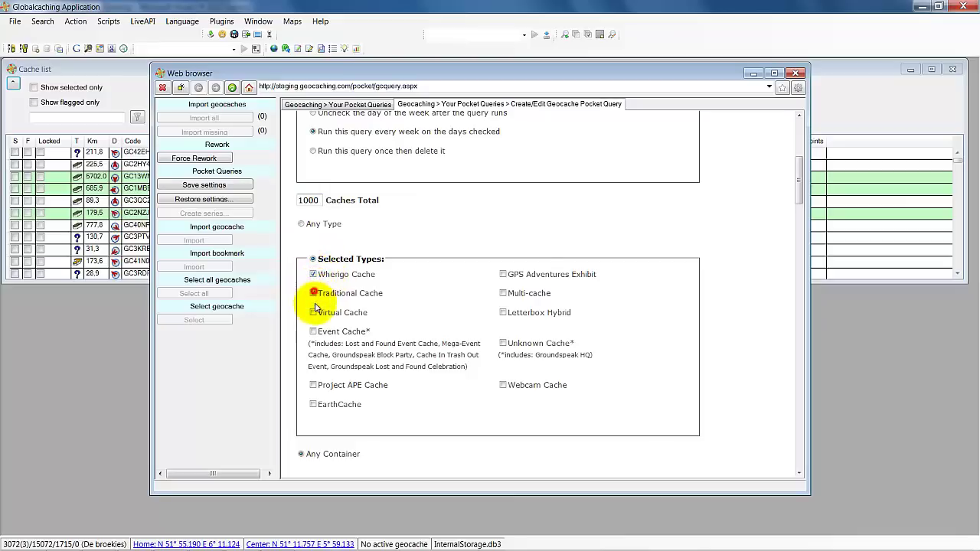
left_click(313, 313)
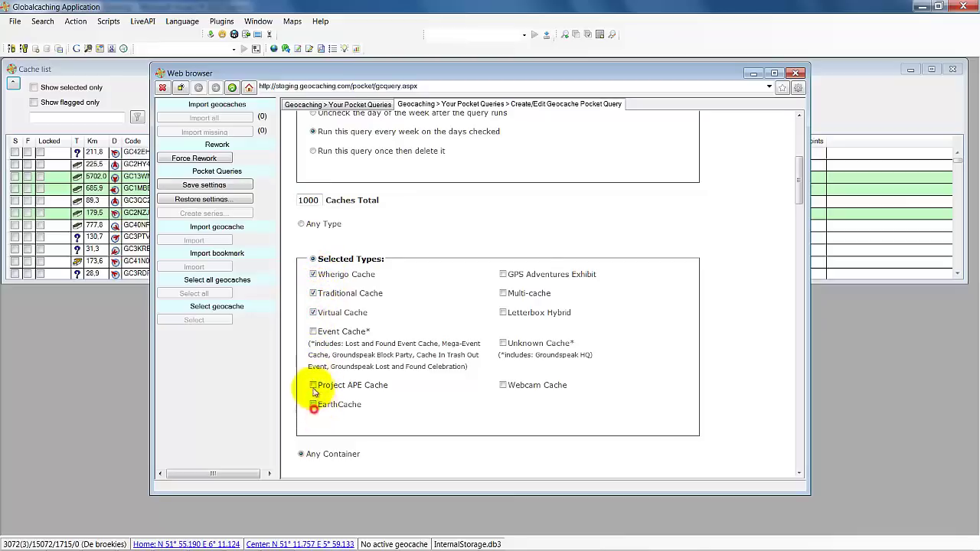
left_click(502, 293)
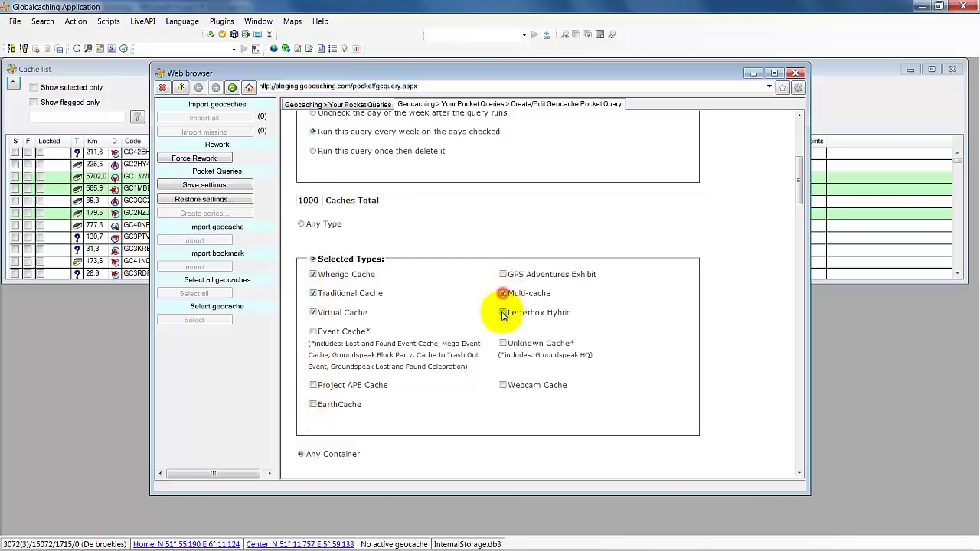
left_click(503, 313)
left_click(503, 343)
left_click(502, 385)
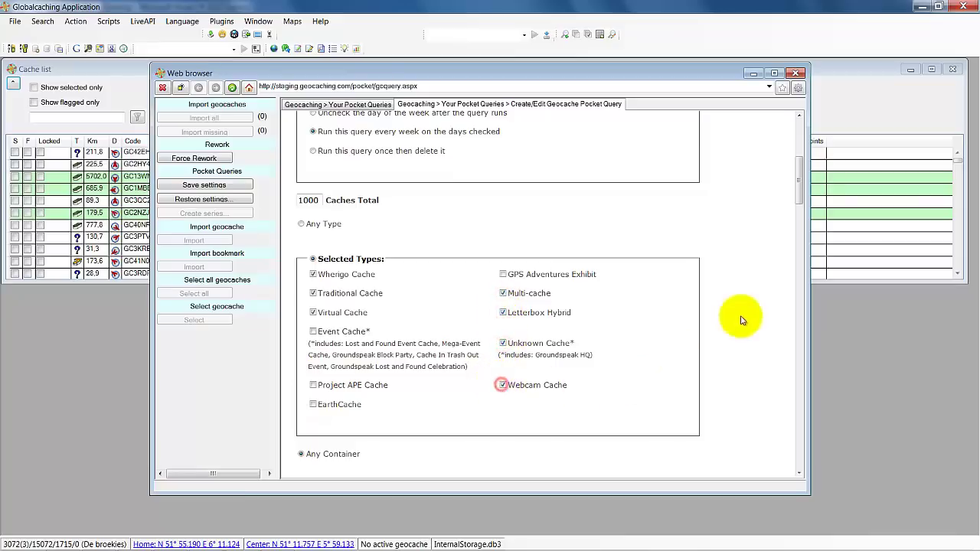
- Restrict the pocket query to caches within the country Luxembourg
left_click_drag(799, 193, 807, 289)
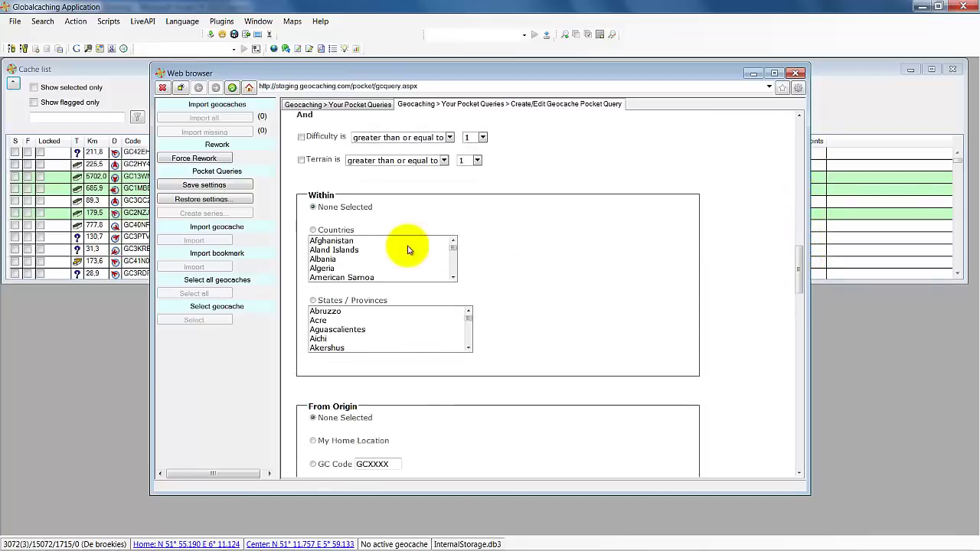
left_click(322, 230)
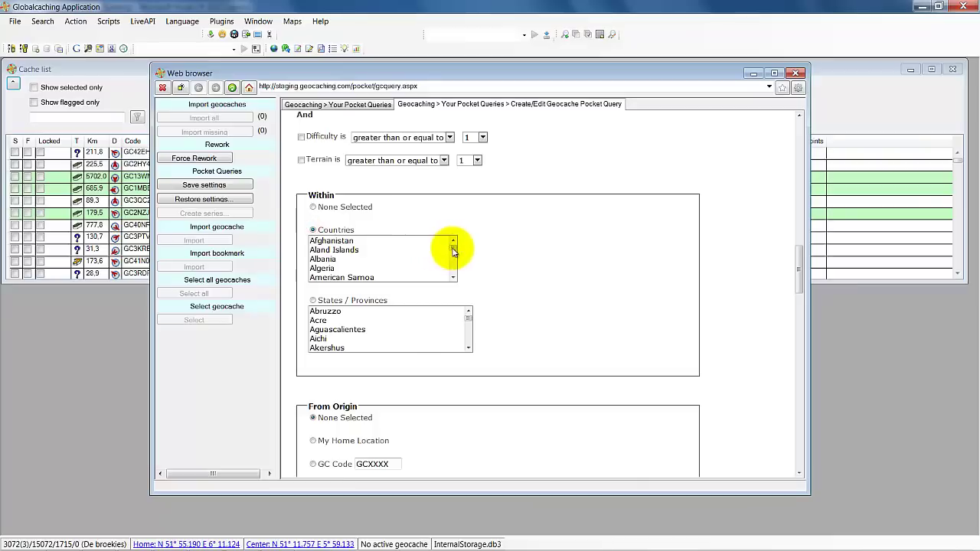
left_click_drag(453, 250, 453, 271)
left_click(367, 259)
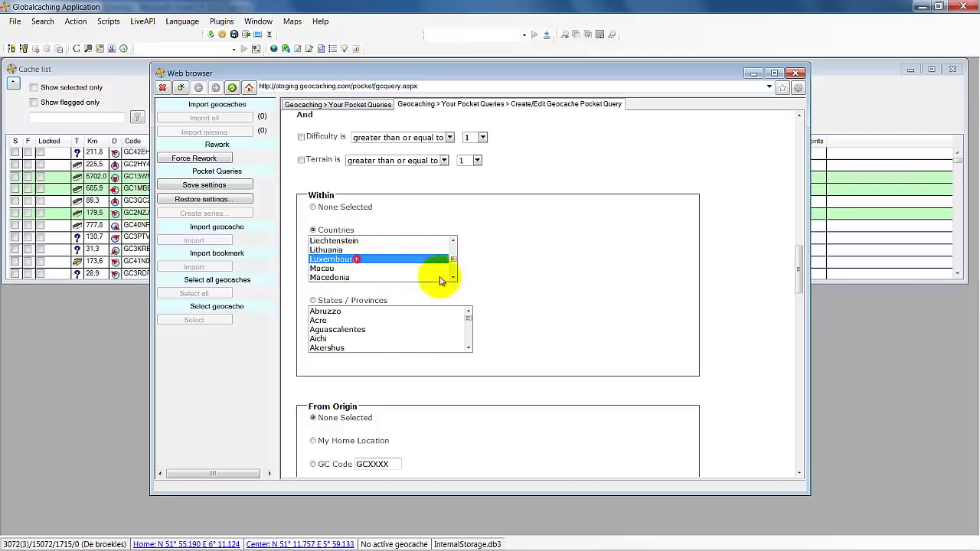
left_click_drag(804, 264, 801, 329)
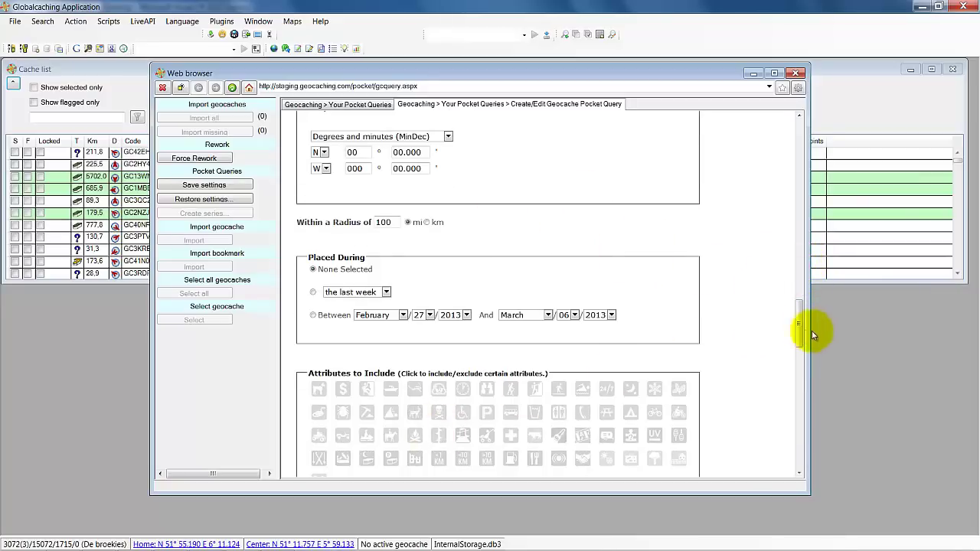
left_click_drag(799, 330, 799, 272)
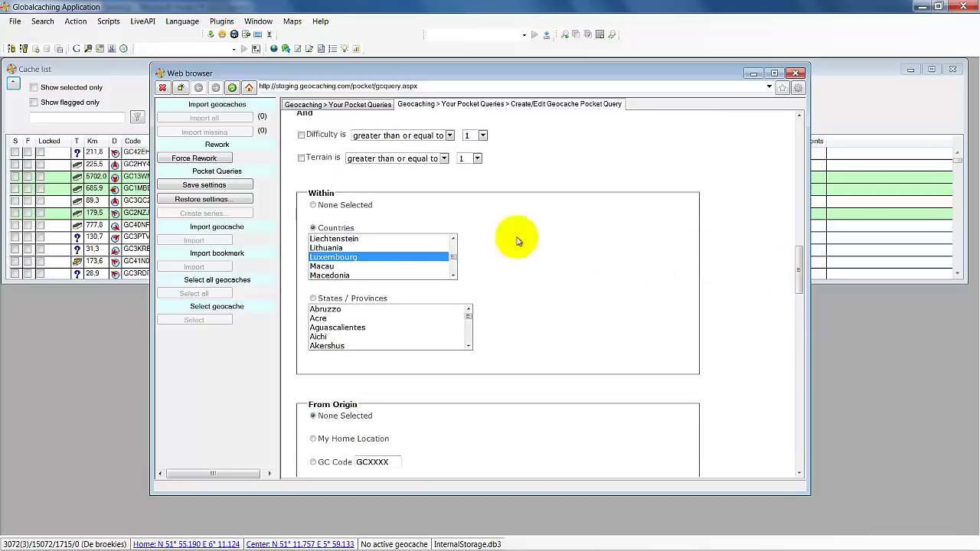
- Save the "all lux" query settings and close the query creation page
left_click(205, 186)
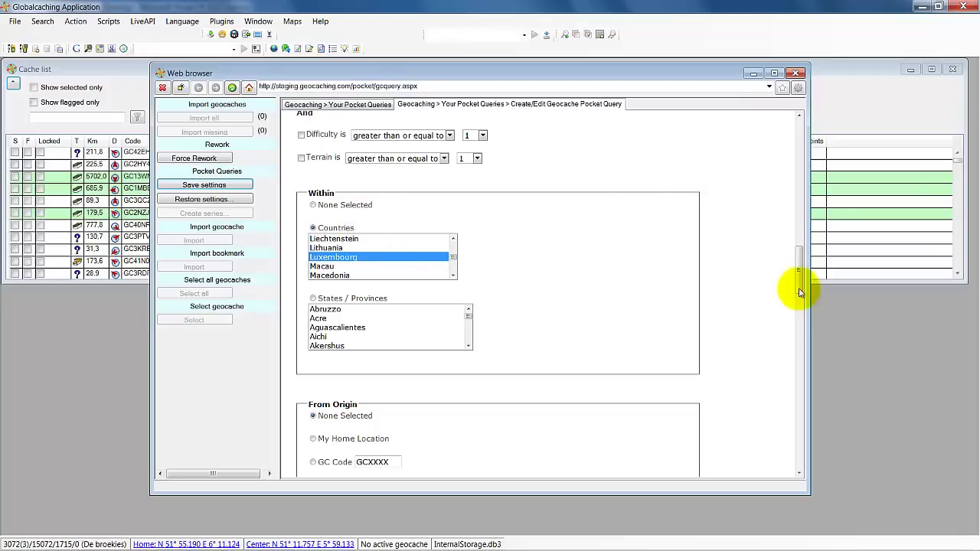
left_click_drag(803, 290, 803, 136)
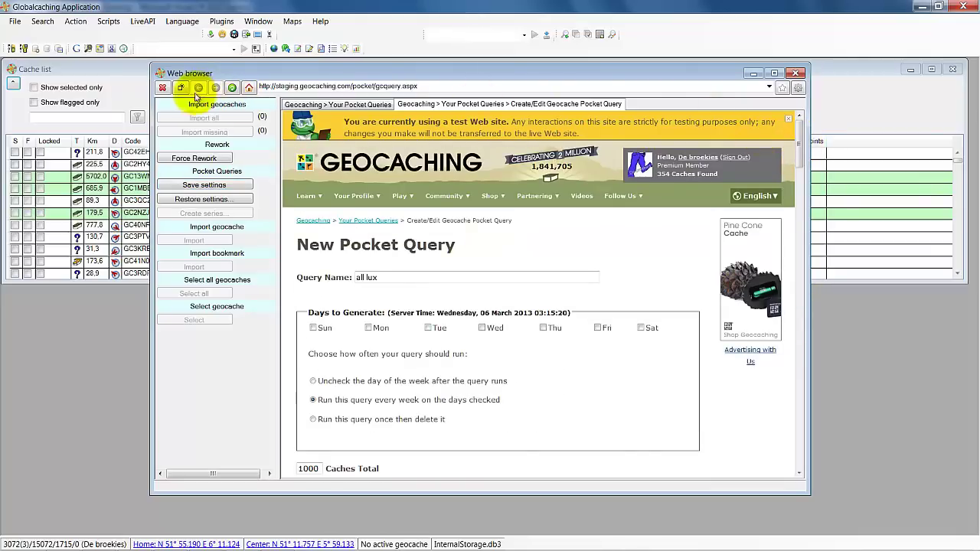
left_click(162, 88)
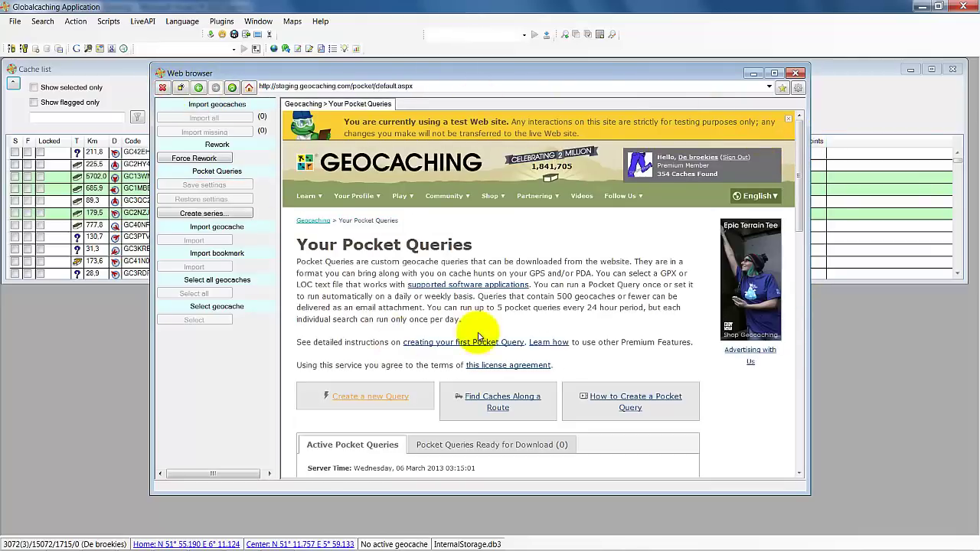
- Restore the saved "all lux" settings in another new pocket query and close its page after checking them
scroll(518, 322, "down", 1)
scroll(518, 321, "down", 1)
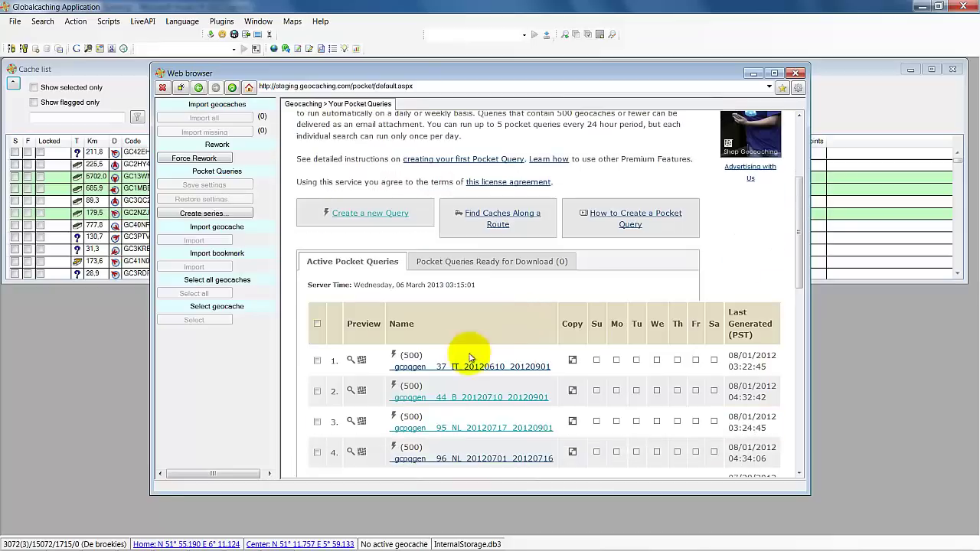
left_click(367, 214)
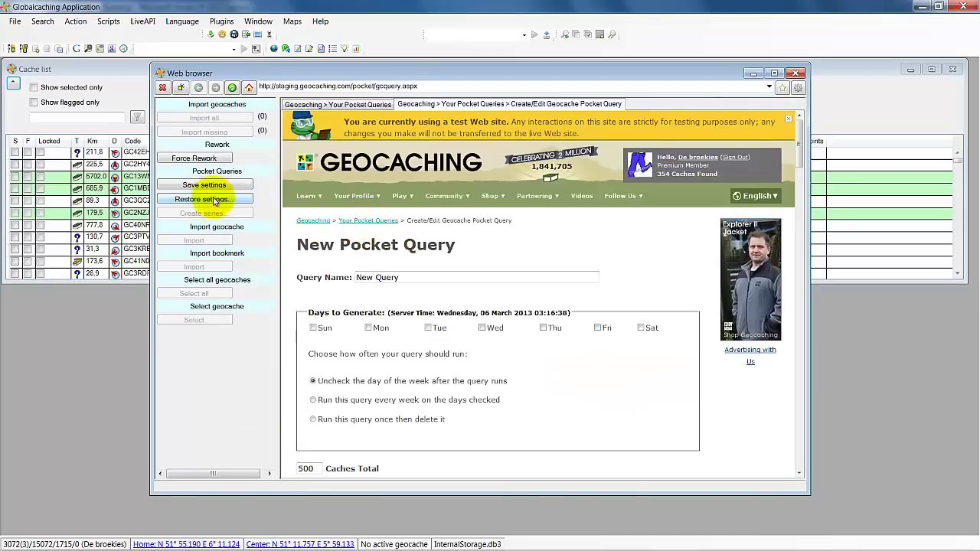
left_click(214, 200)
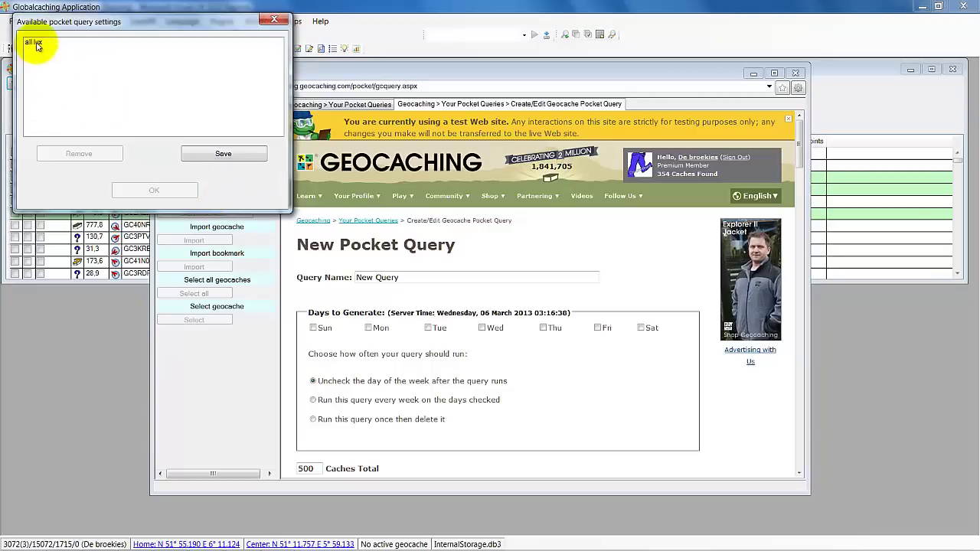
left_click(36, 43)
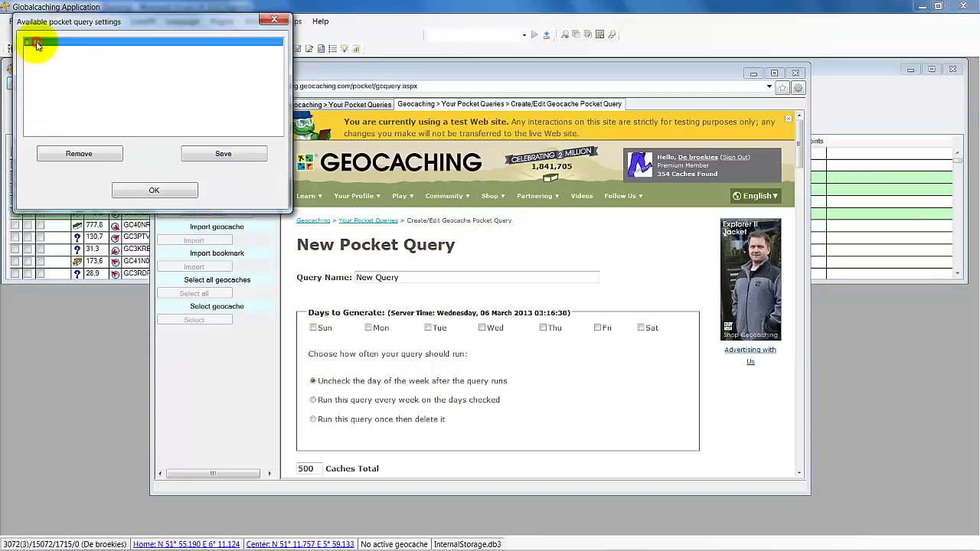
left_click(155, 191)
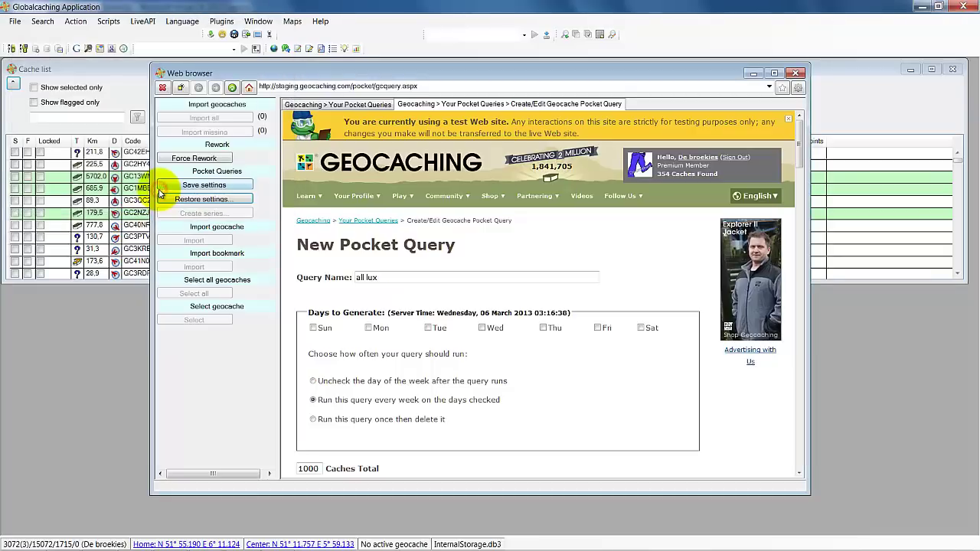
left_click_drag(802, 148, 800, 260)
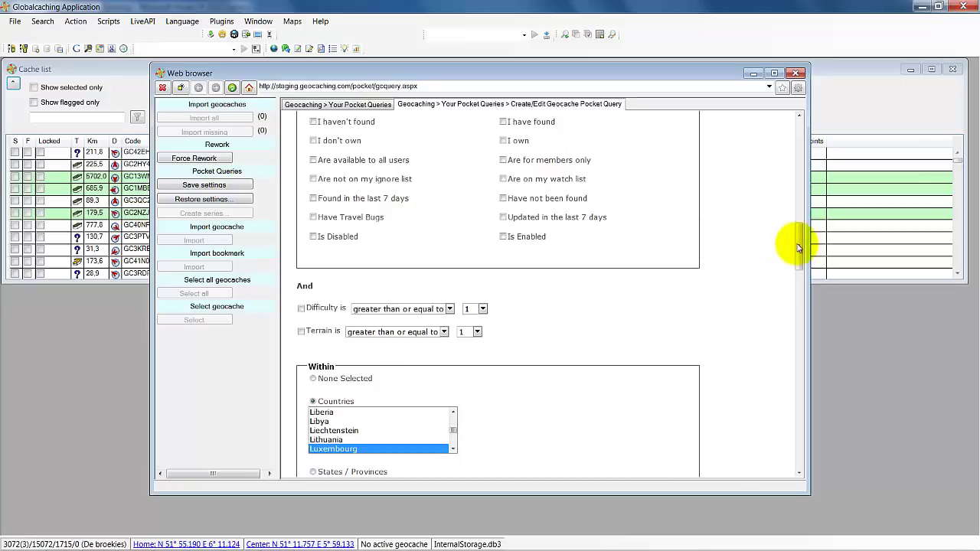
left_click_drag(801, 240, 808, 143)
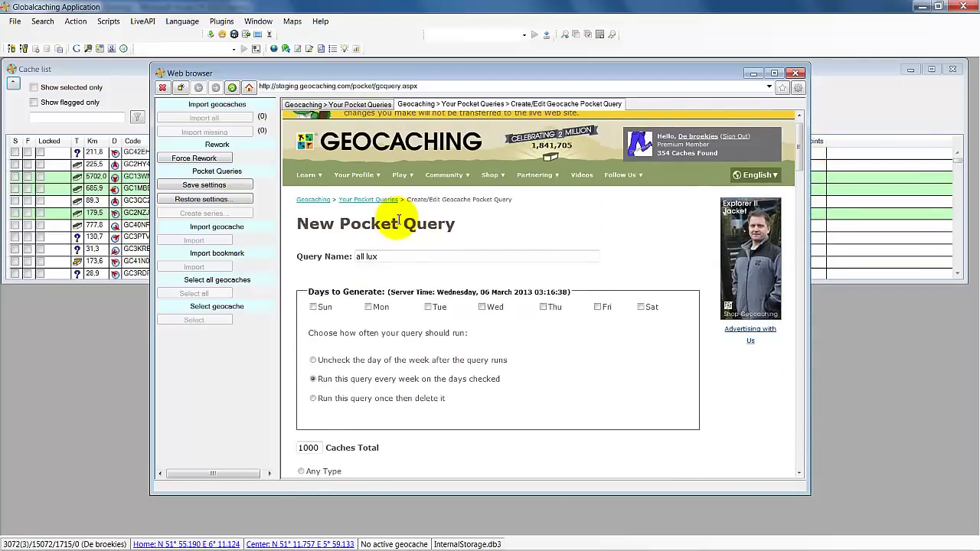
left_click(162, 88)
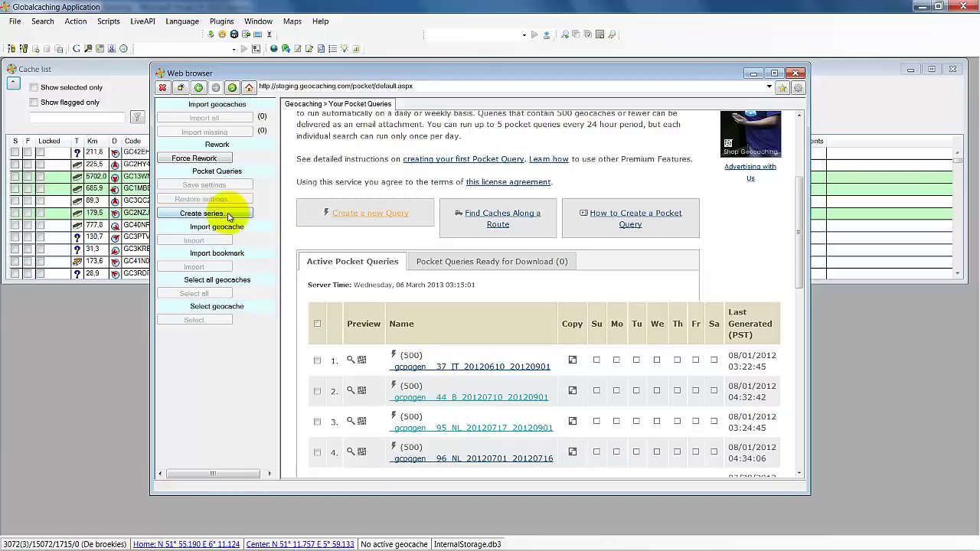
- Create a new pocket query series named "all lux series"
left_click(229, 217)
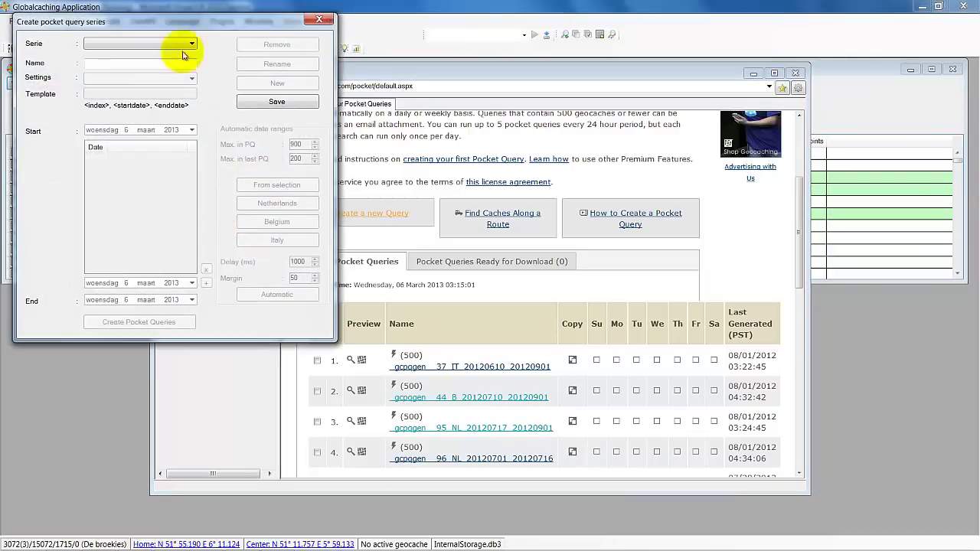
left_click_drag(187, 28, 223, 47)
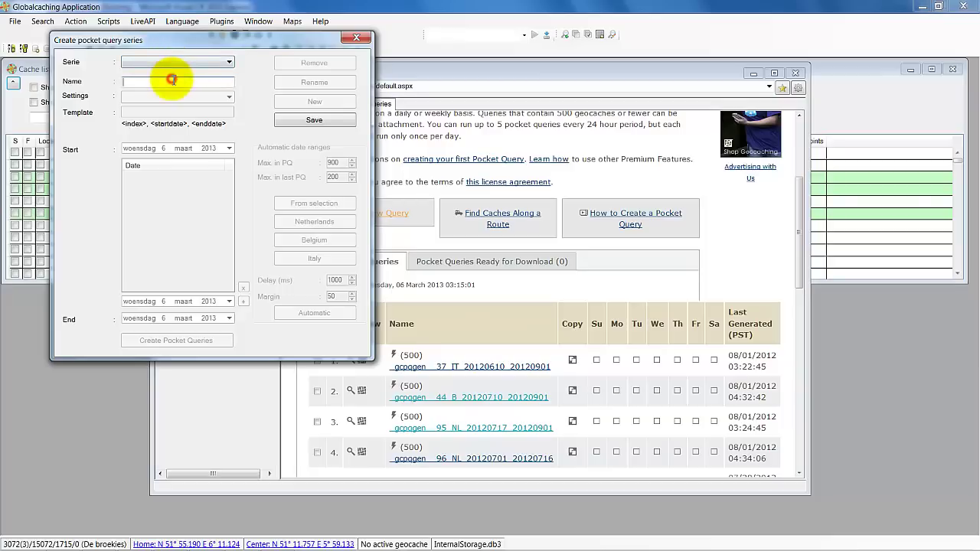
type("all lux series")
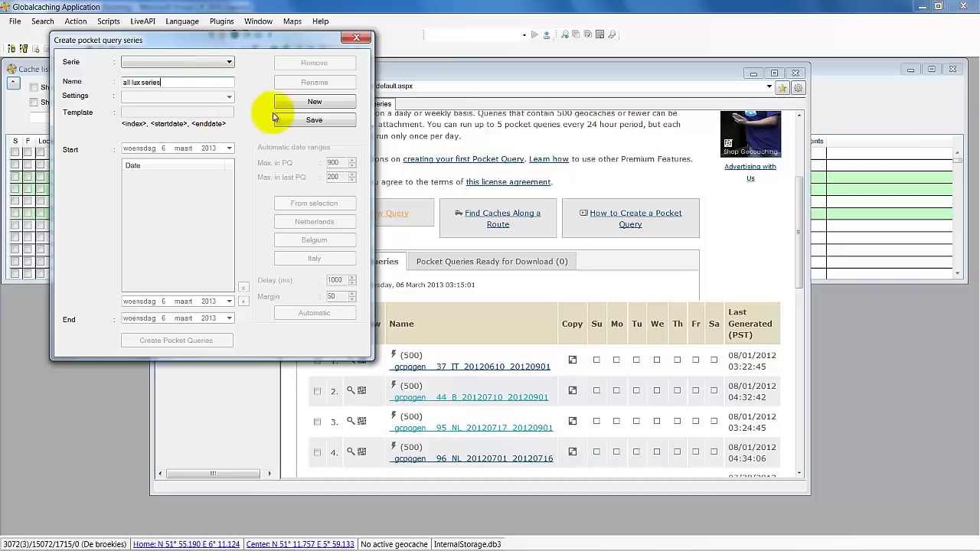
left_click(297, 104)
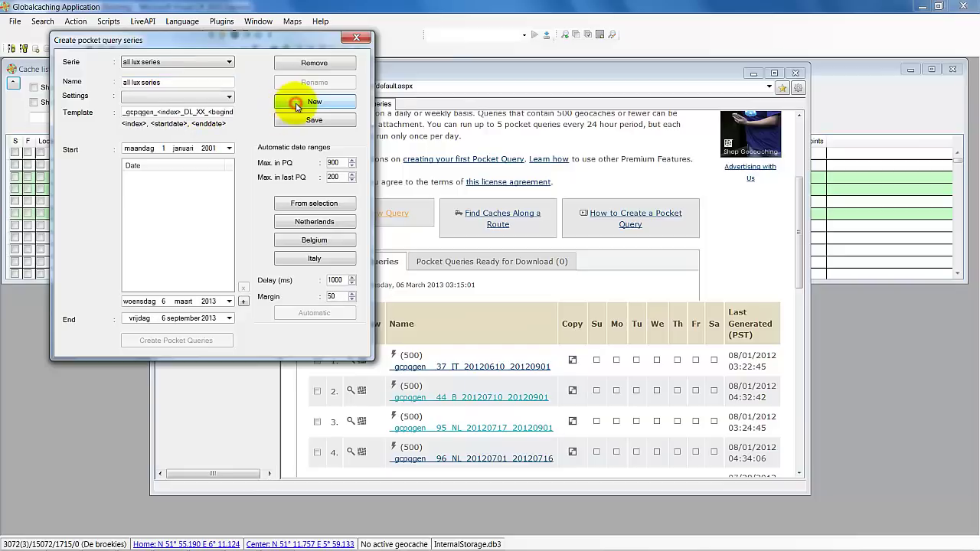
- Assign the "all lux" settings to the series and add 6 March 2002 to its date list
left_click(202, 96)
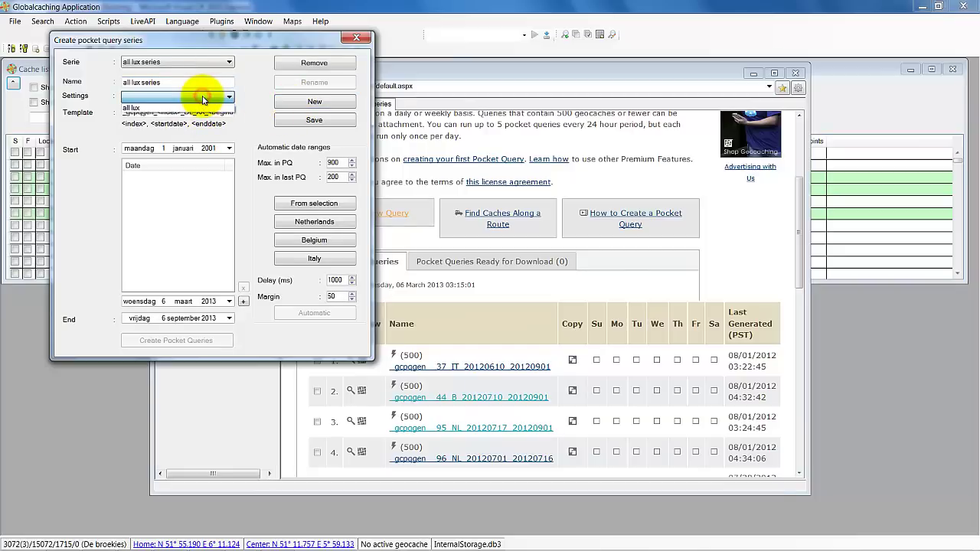
left_click(134, 107)
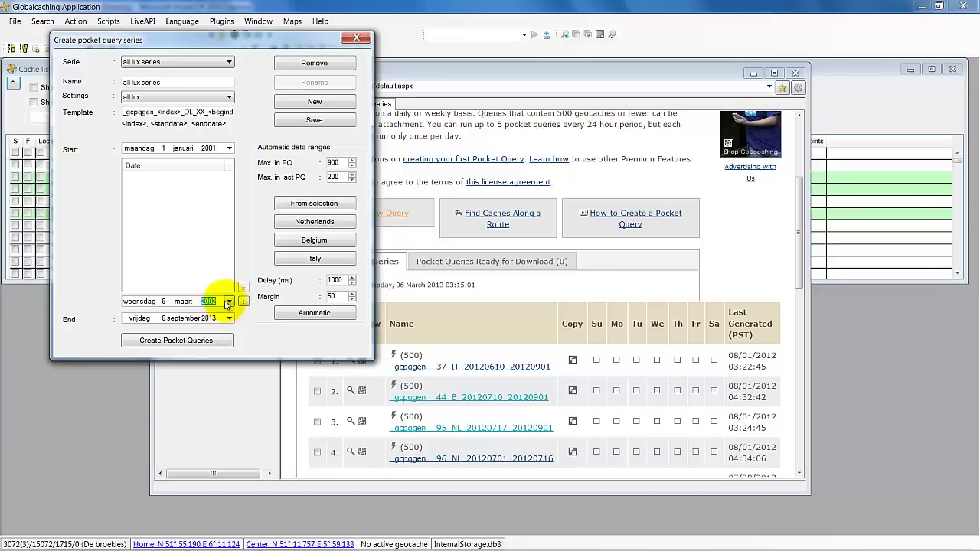
left_click(182, 301)
left_click(244, 302)
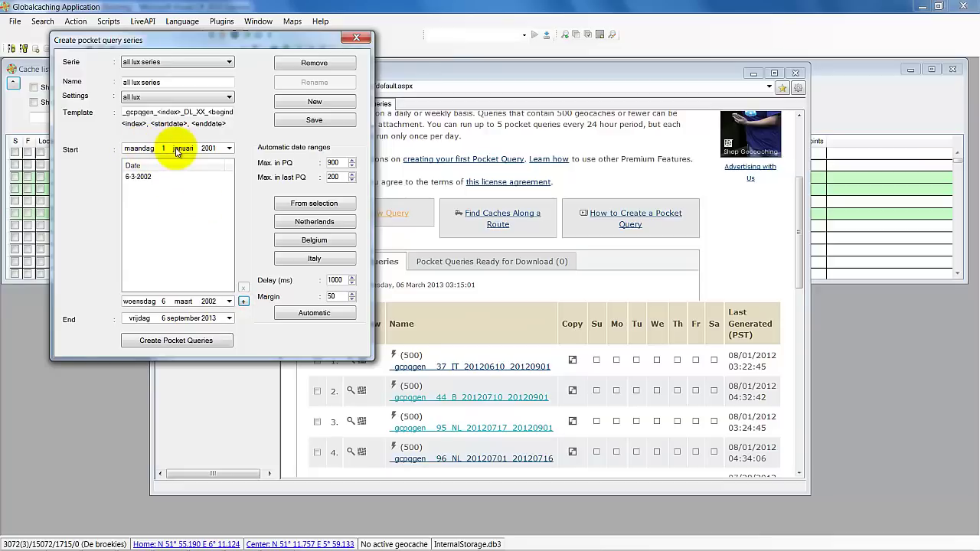
left_click(143, 180)
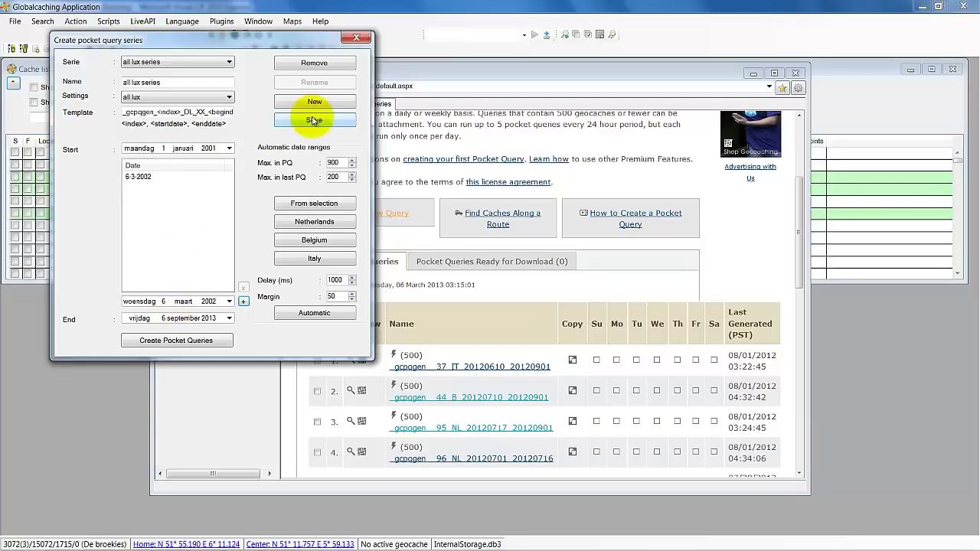
- Save "all lux series", create its pocket queries, and close the series dialog
left_click(313, 120)
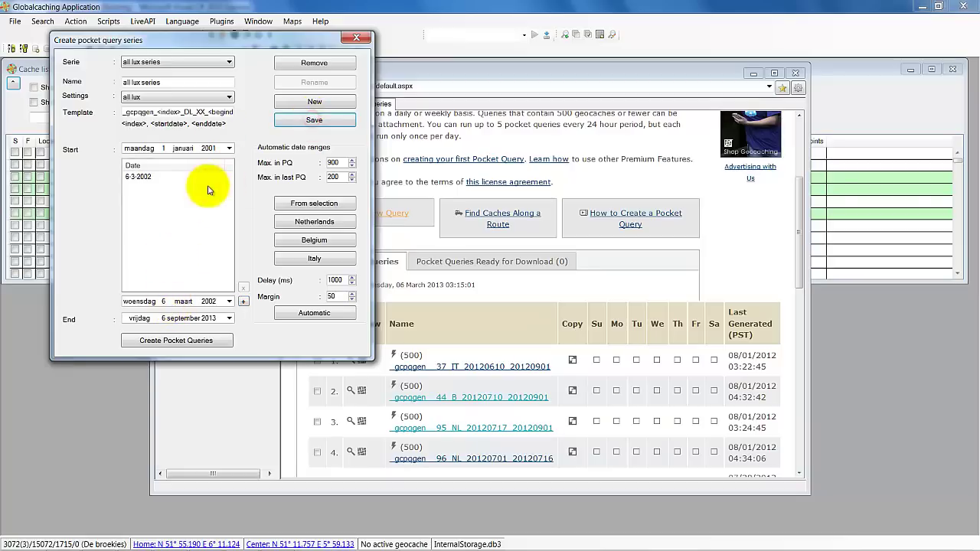
left_click(180, 341)
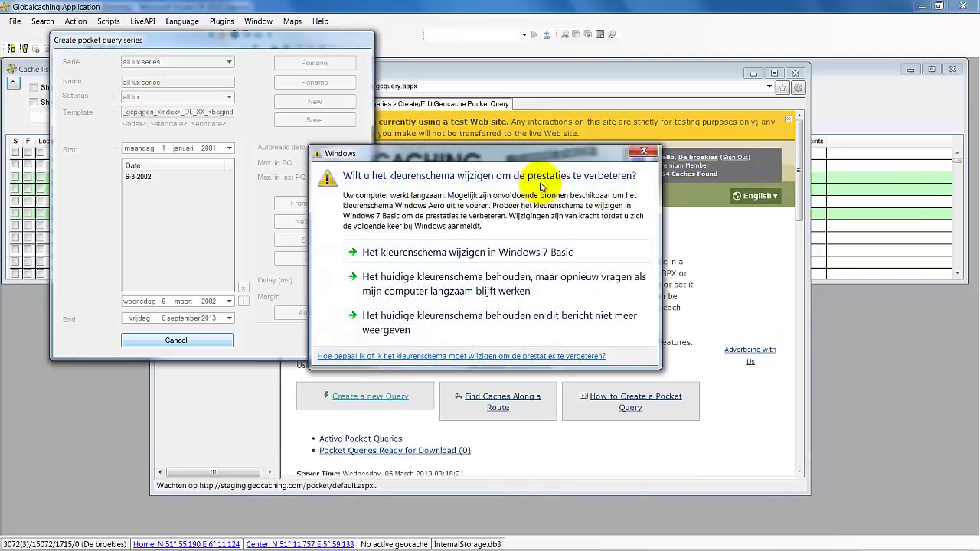
left_click(644, 151)
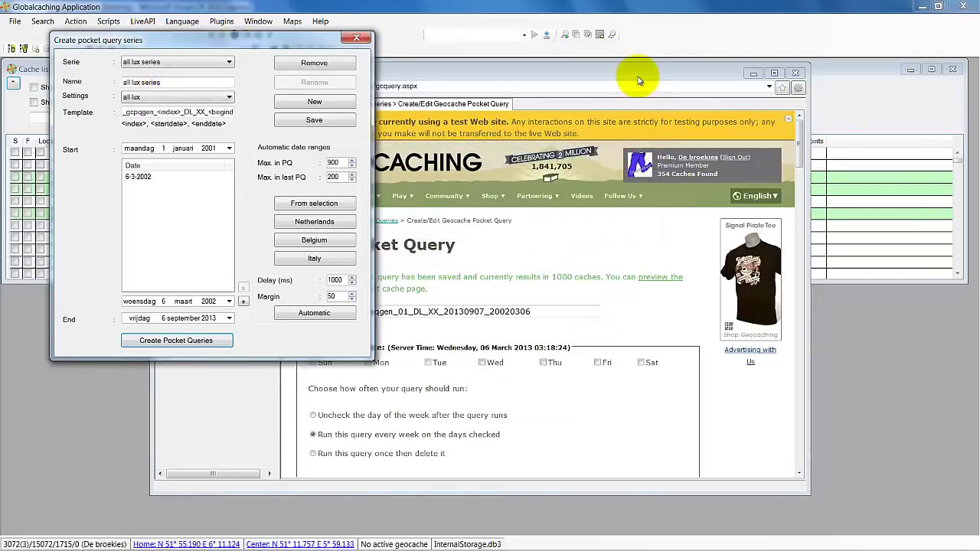
left_click(356, 38)
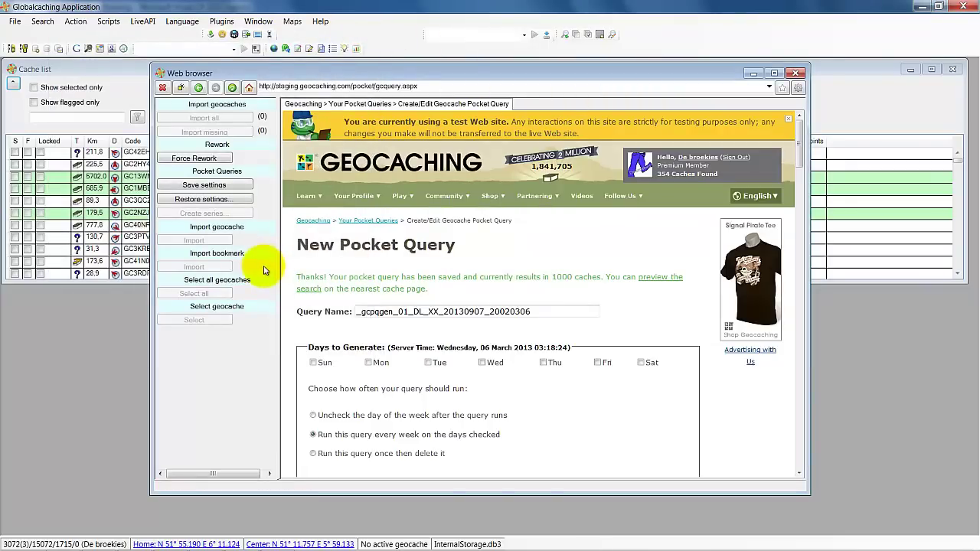
- Delete the generated queries _gcpqgen_00_DL_XX_20010101_20130906 and _gcpqgen_01_DL_XX_20130907_20020306 from the active pocket queries
left_click(377, 221)
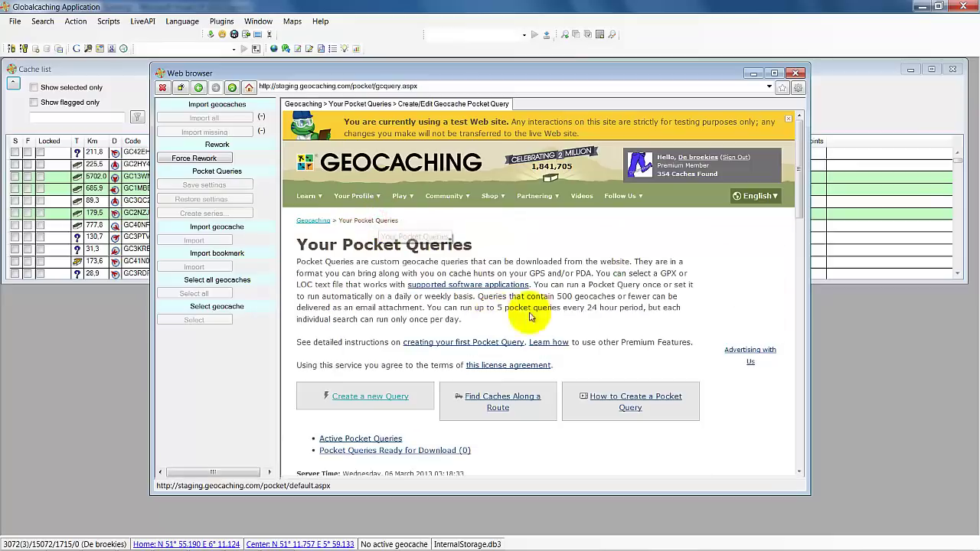
left_click_drag(803, 207, 802, 323)
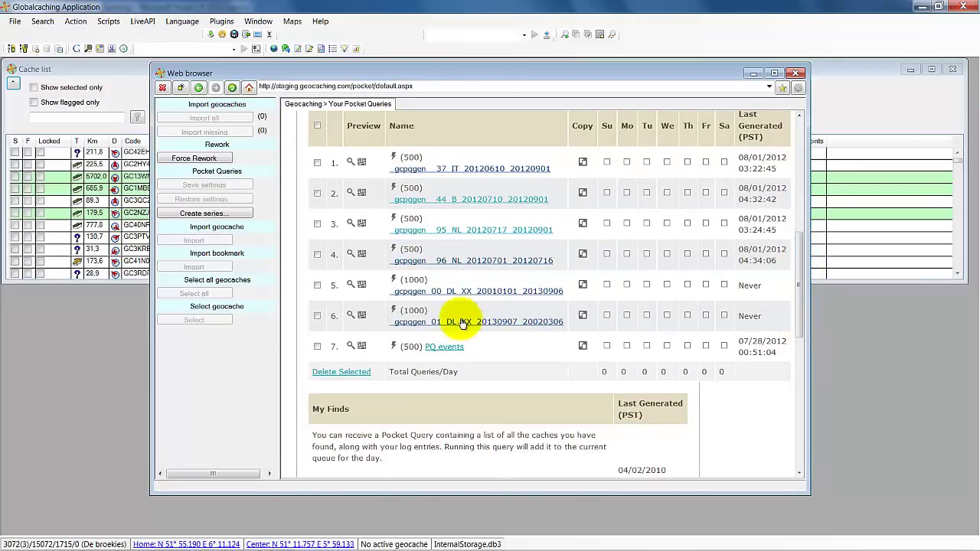
left_click(317, 284)
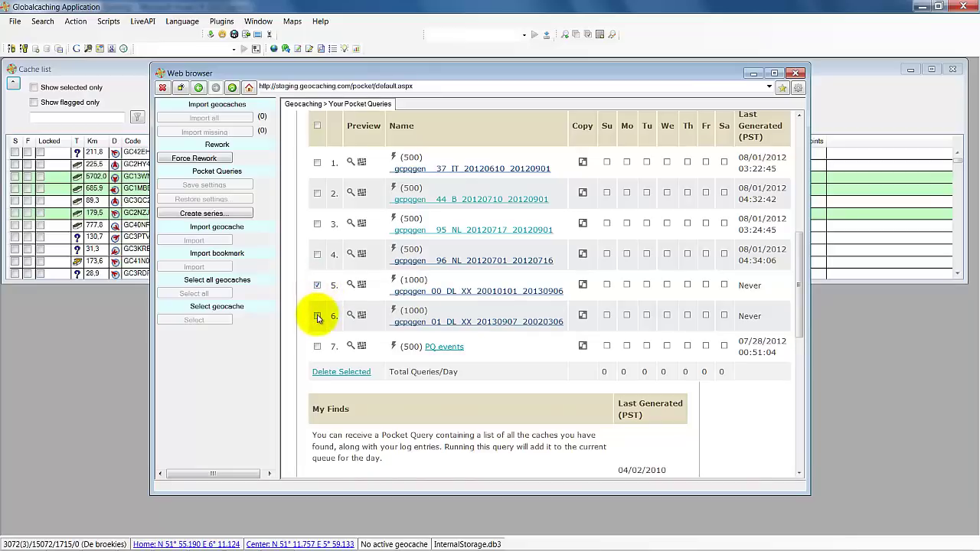
left_click(317, 316)
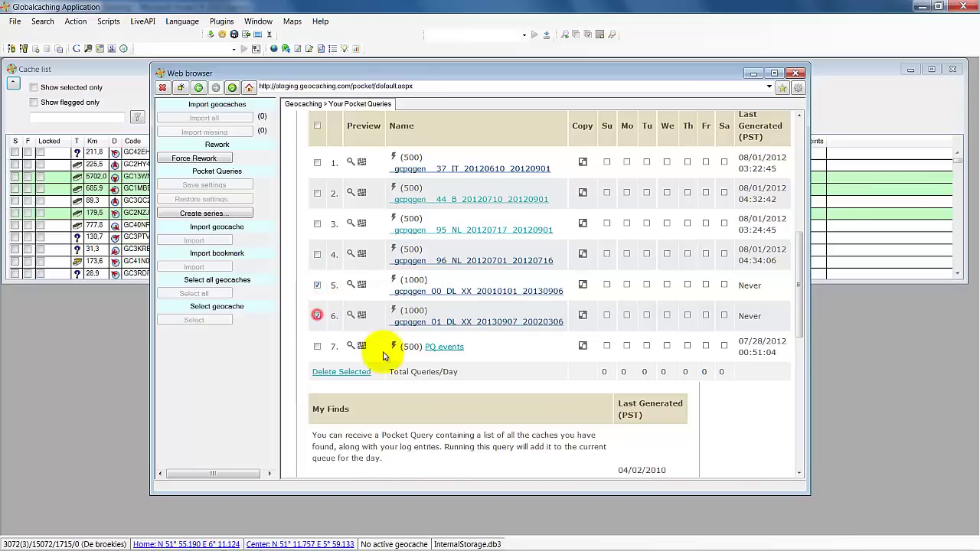
left_click(341, 372)
left_click(502, 326)
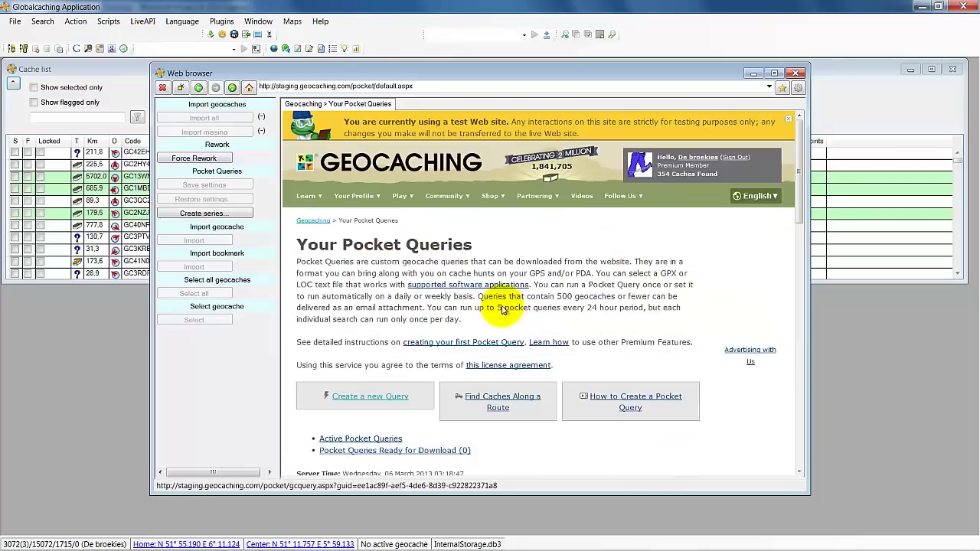
- Review the date list and automatic date range options of "all lux series" and close its dialog
left_click(202, 214)
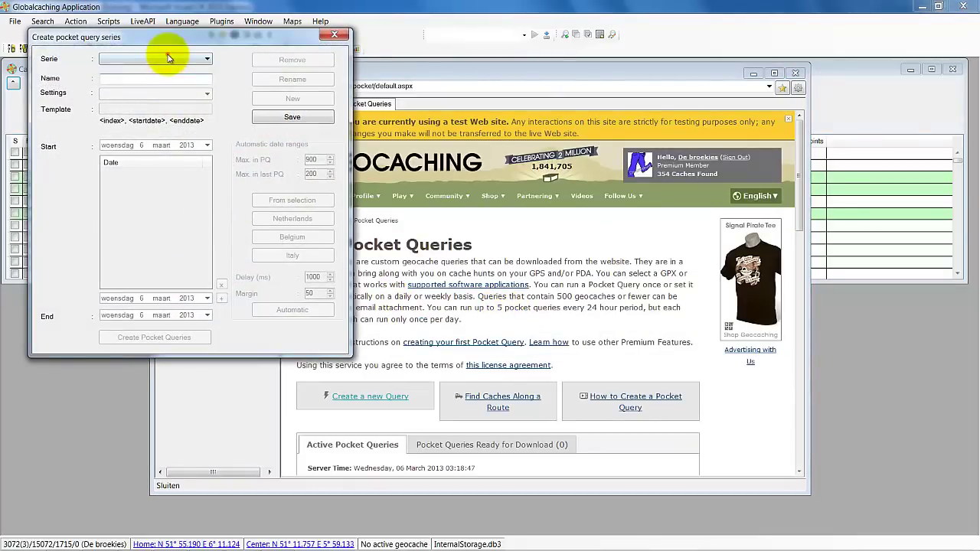
left_click(169, 58)
left_click(157, 69)
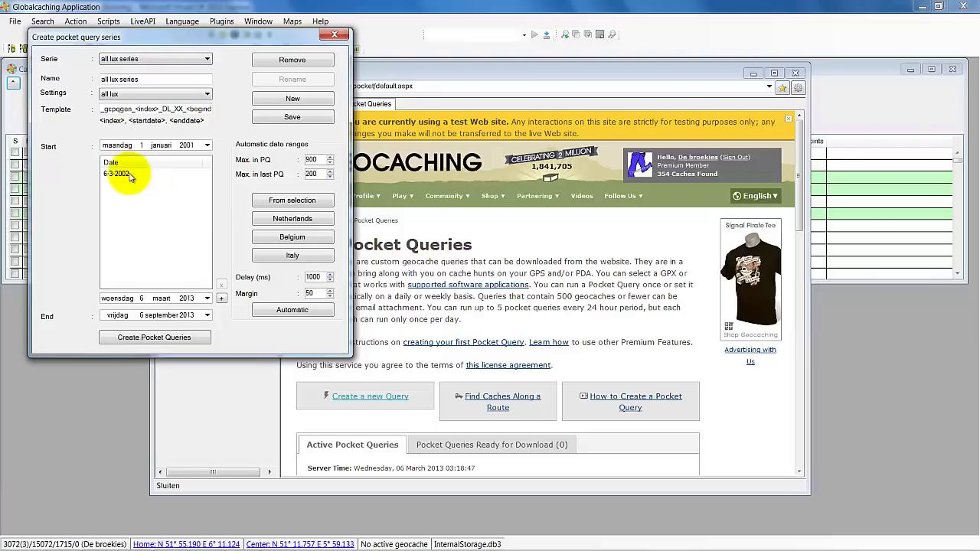
left_click_drag(205, 38, 236, 70)
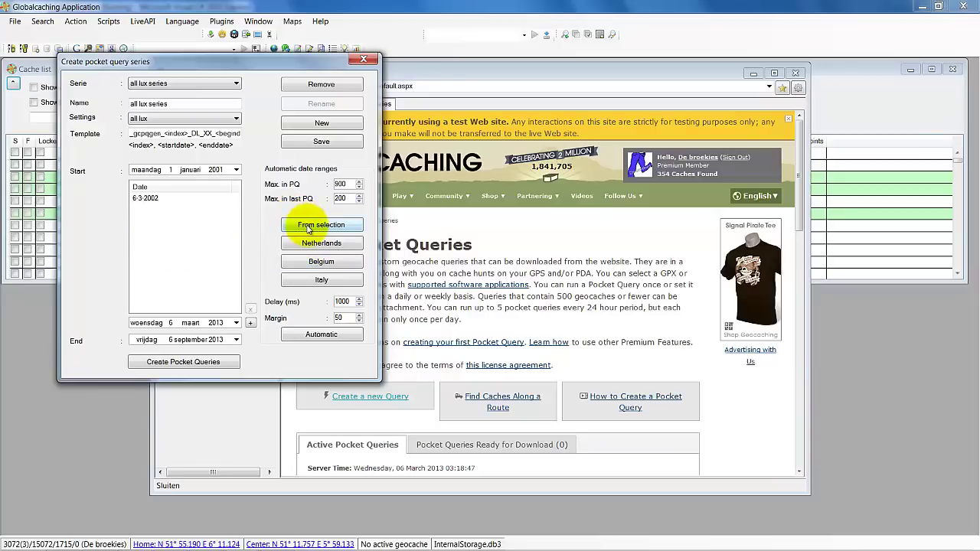
left_click(364, 59)
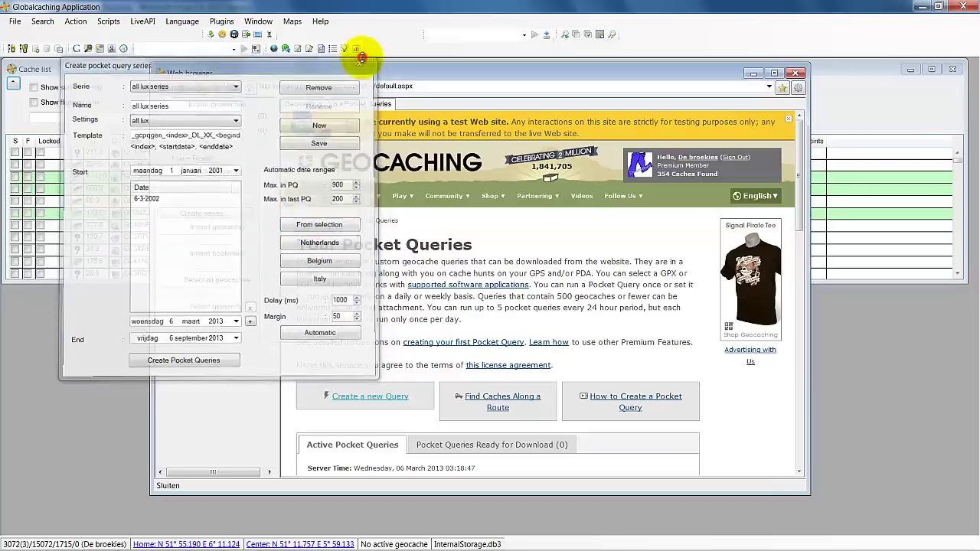
- Select all geocaches in the cache list and return to the web browser window
left_click(135, 72)
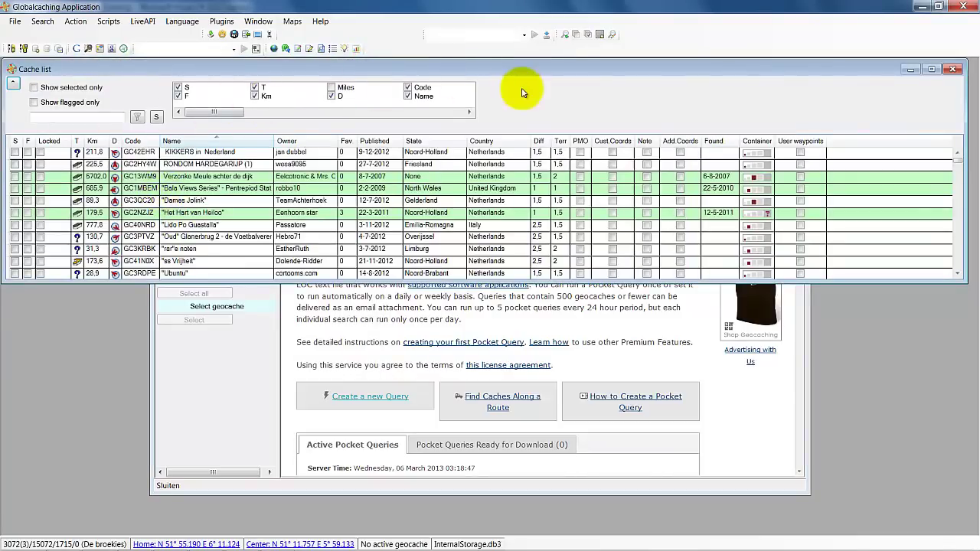
left_click(587, 34)
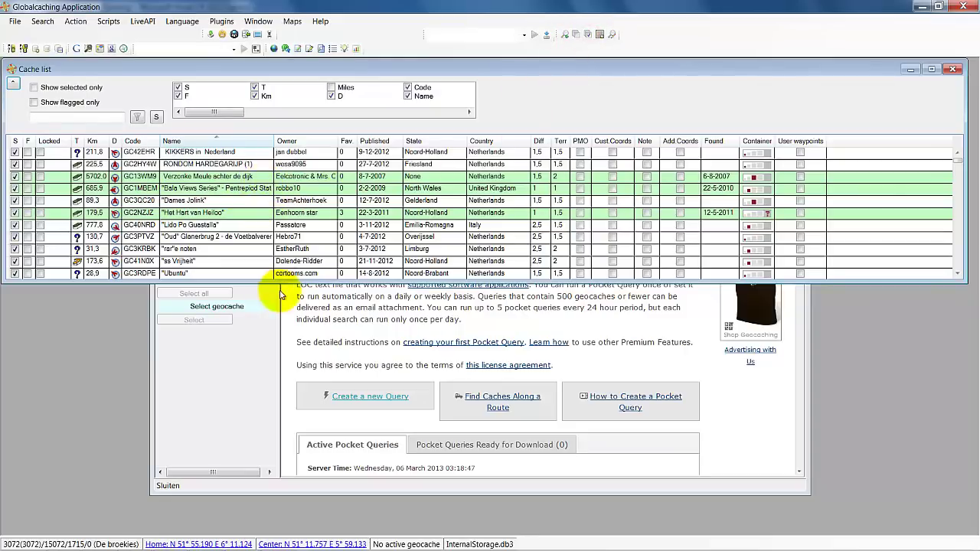
left_click(243, 364)
- Reopen the pocket query series dialog and load "all lux series"
left_click(227, 215)
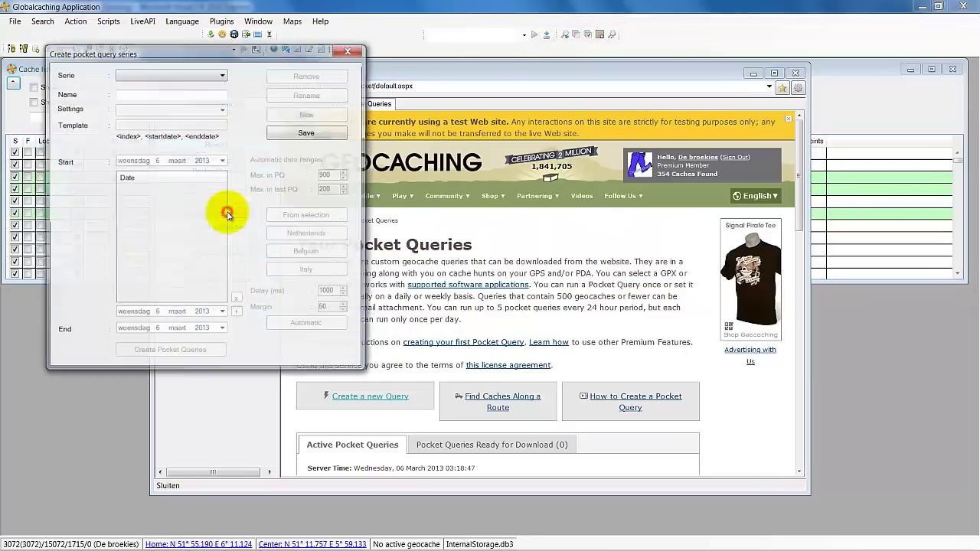
left_click(171, 75)
left_click(171, 85)
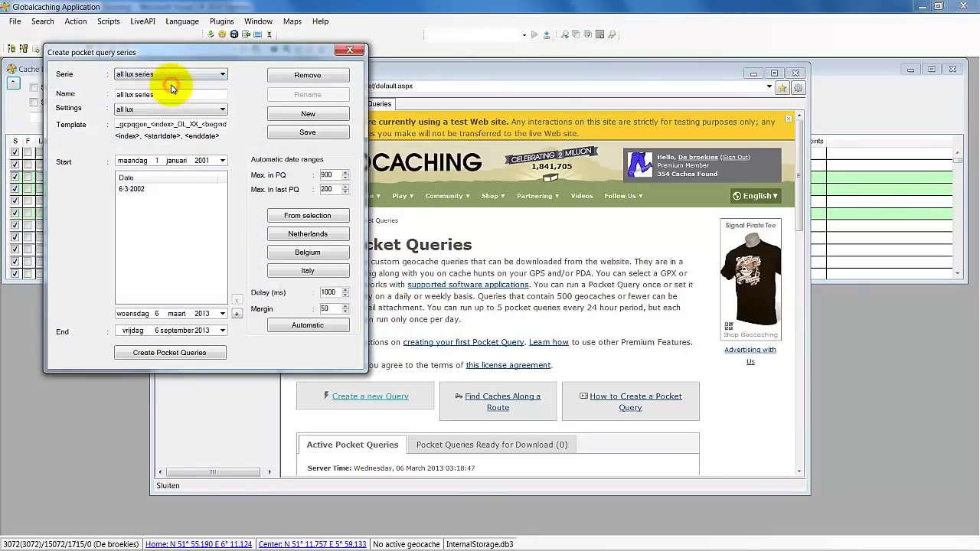
- Generate the series' split dates from the selected geocaches, with at most 900 per query and 200 in the last one
left_click(304, 218)
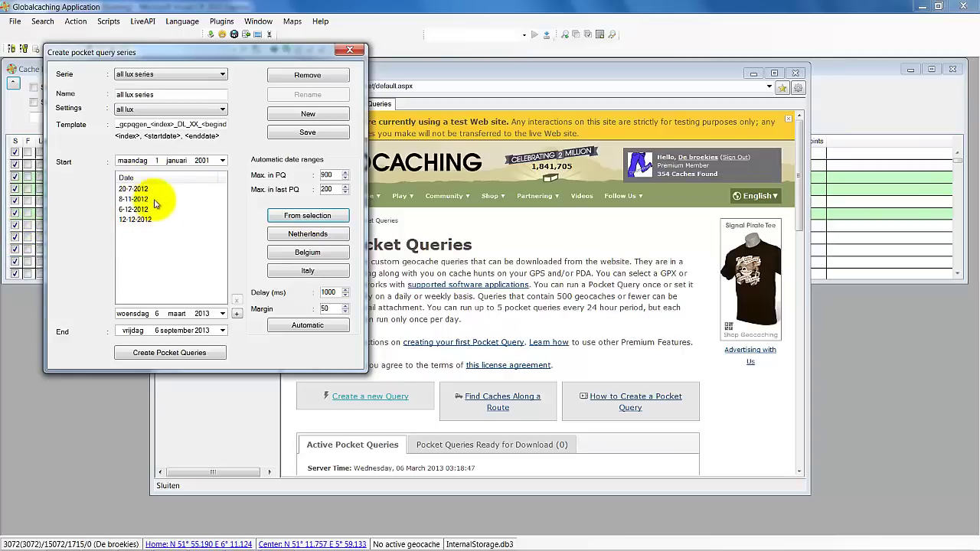
left_click(329, 189)
left_click(338, 176)
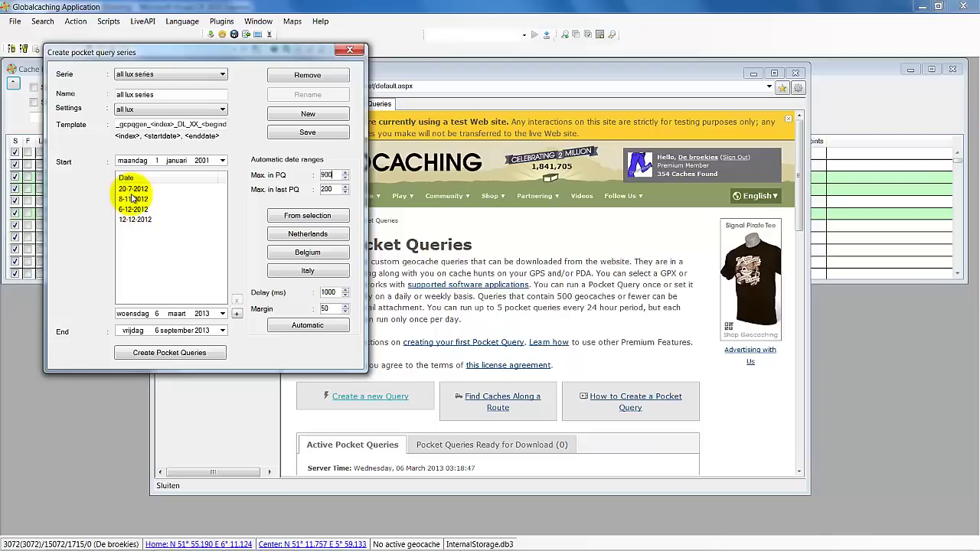
- Determine the series' split dates with the Automatic option, save the series, and close its dialog
left_click(297, 330)
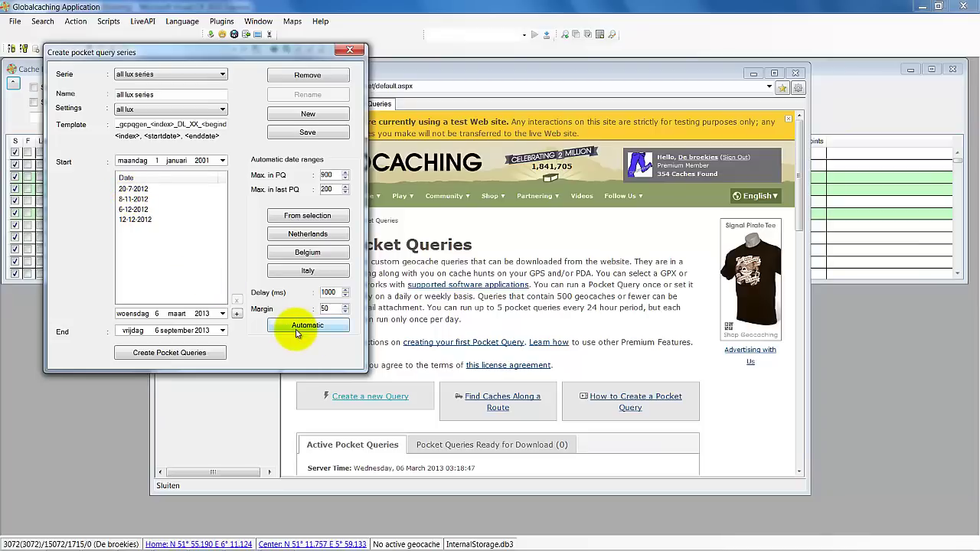
left_click(303, 331)
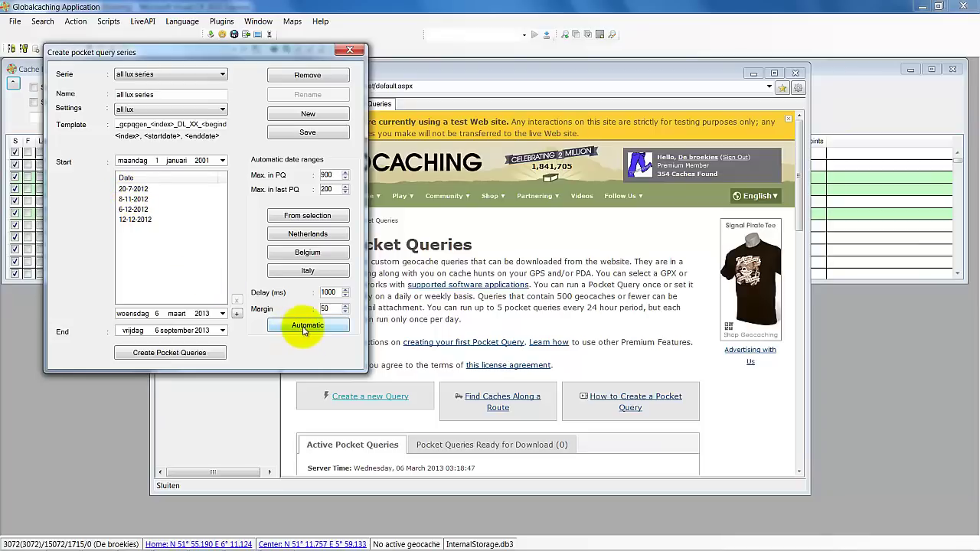
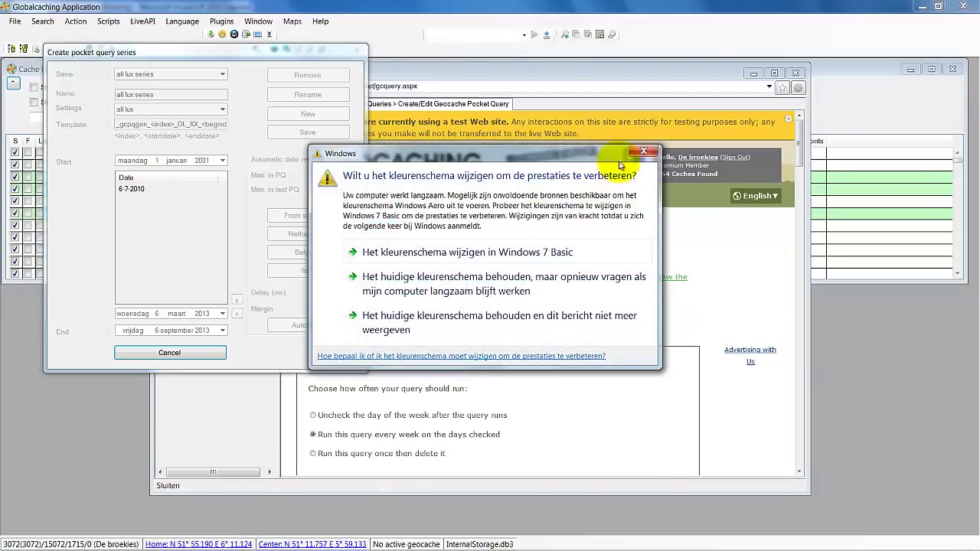
left_click(645, 153)
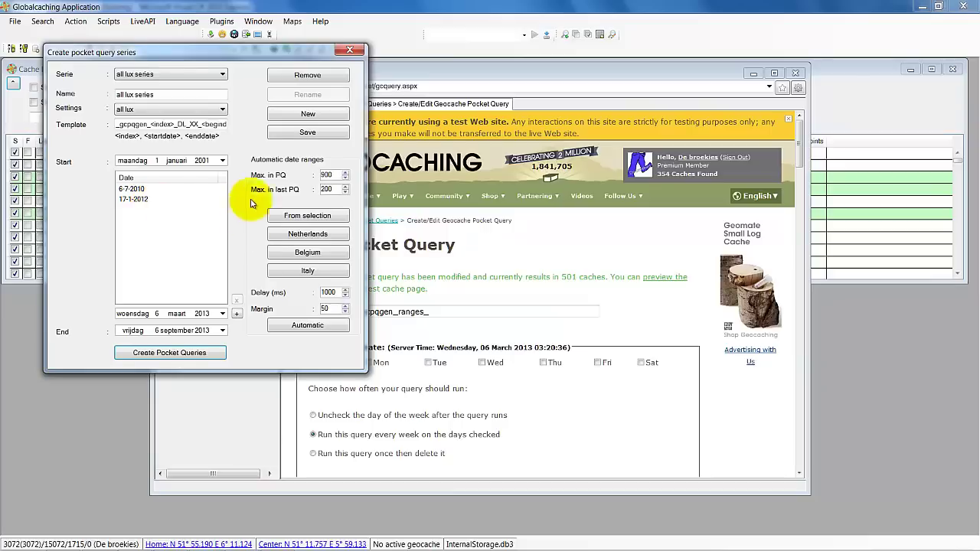
left_click(306, 133)
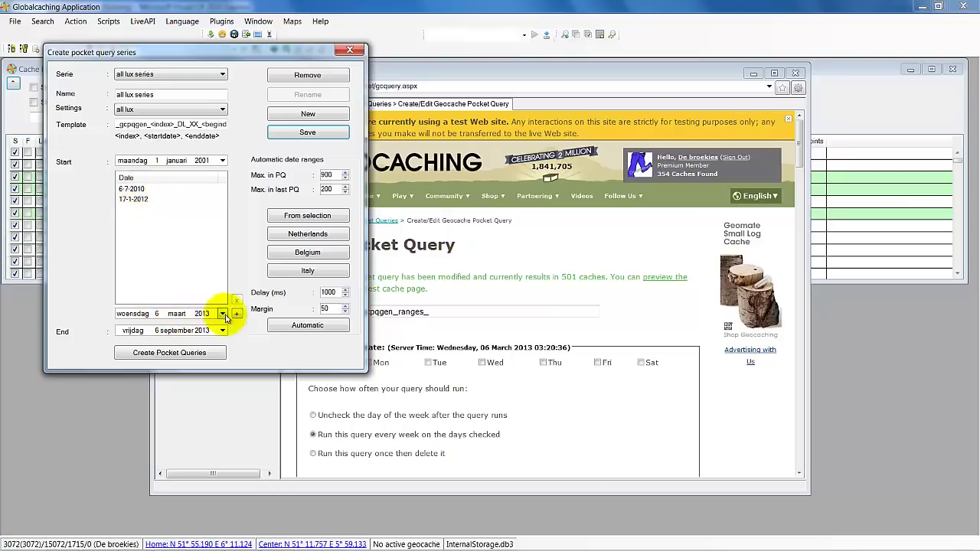
left_click(296, 136)
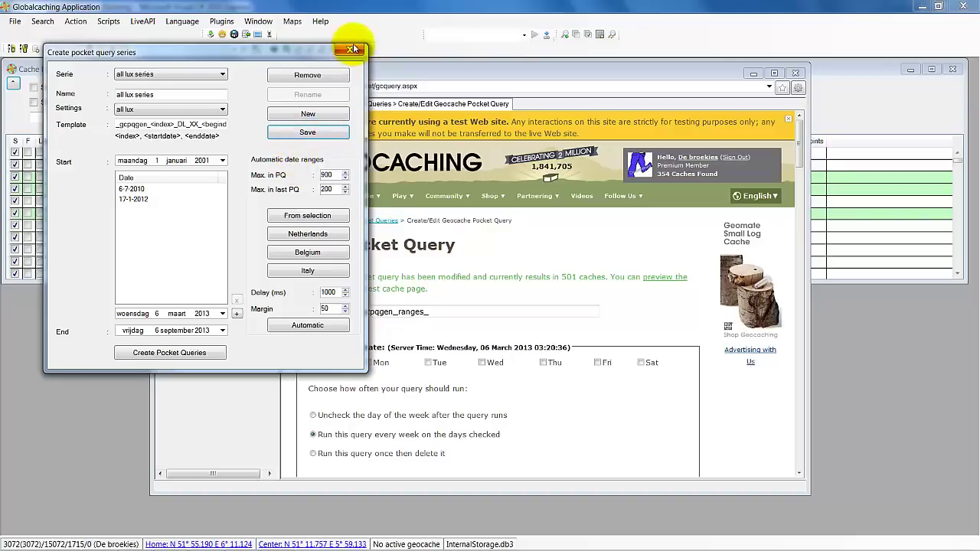
left_click(350, 51)
- Delete the temporary _gcpqgen_ranges_ query from the active pocket queries
left_click(351, 221)
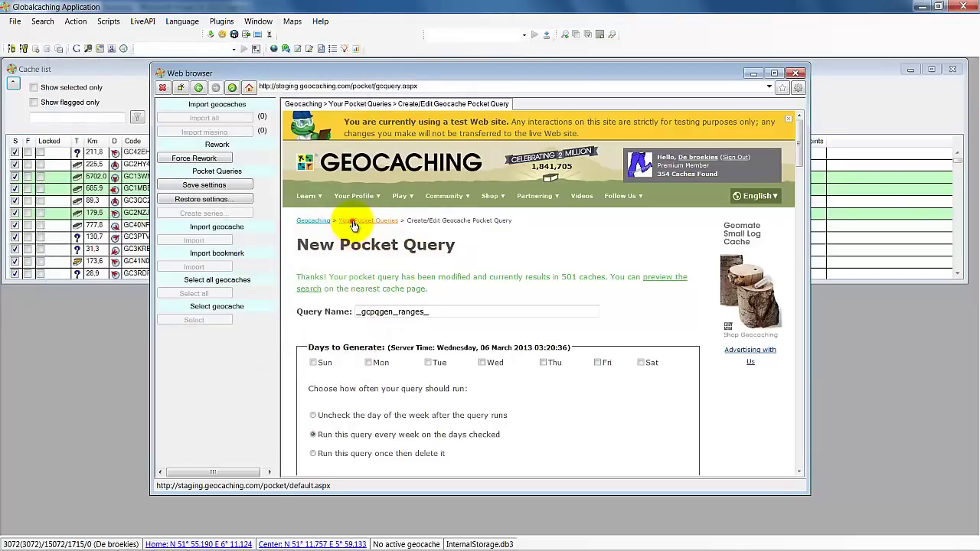
scroll(360, 374, "down", 5)
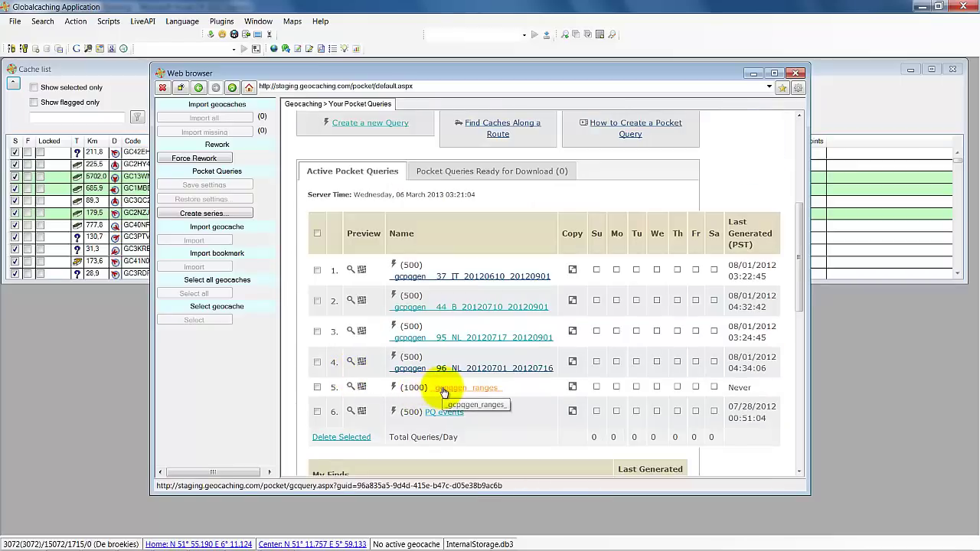
left_click(317, 387)
left_click(340, 438)
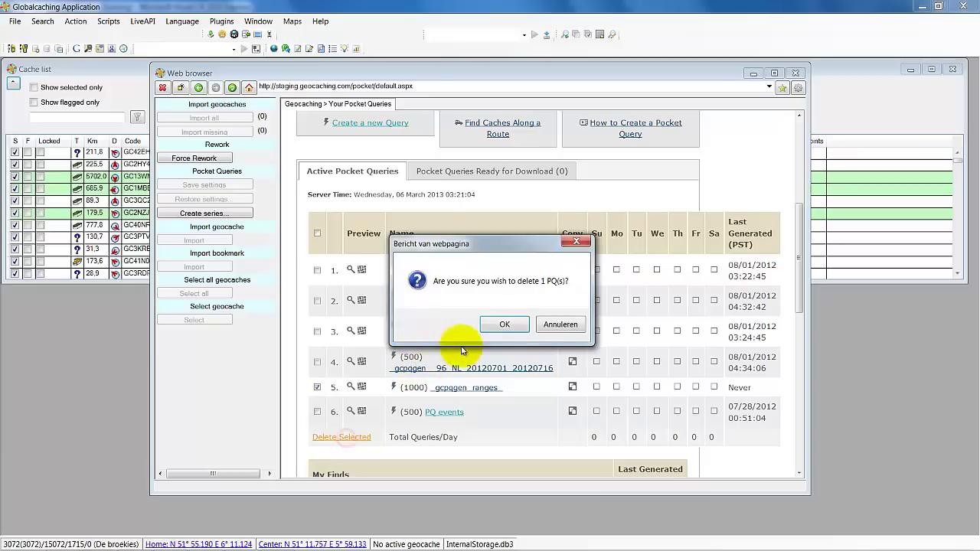
left_click(501, 327)
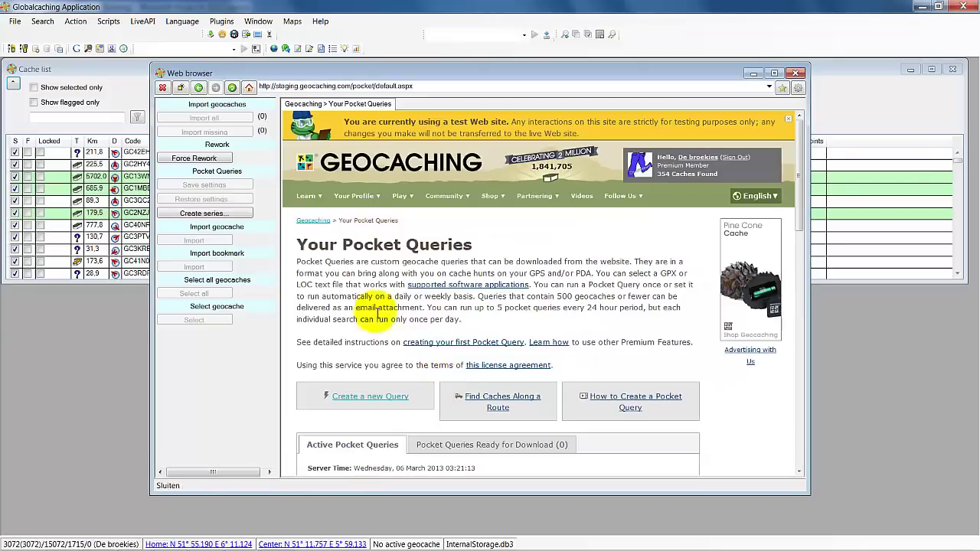
- Load the saved "all lux series" in the pocket query series dialog again
left_click(241, 213)
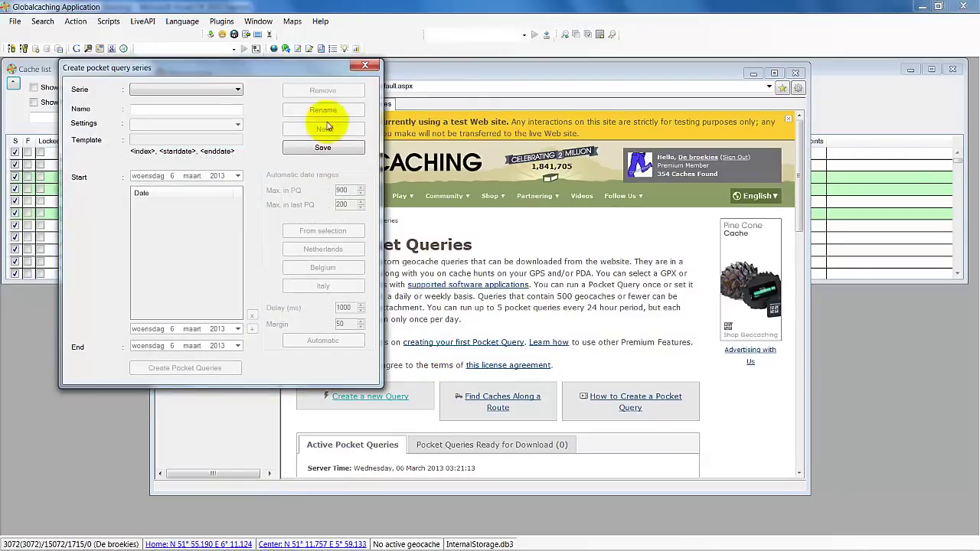
left_click(227, 90)
left_click(222, 97)
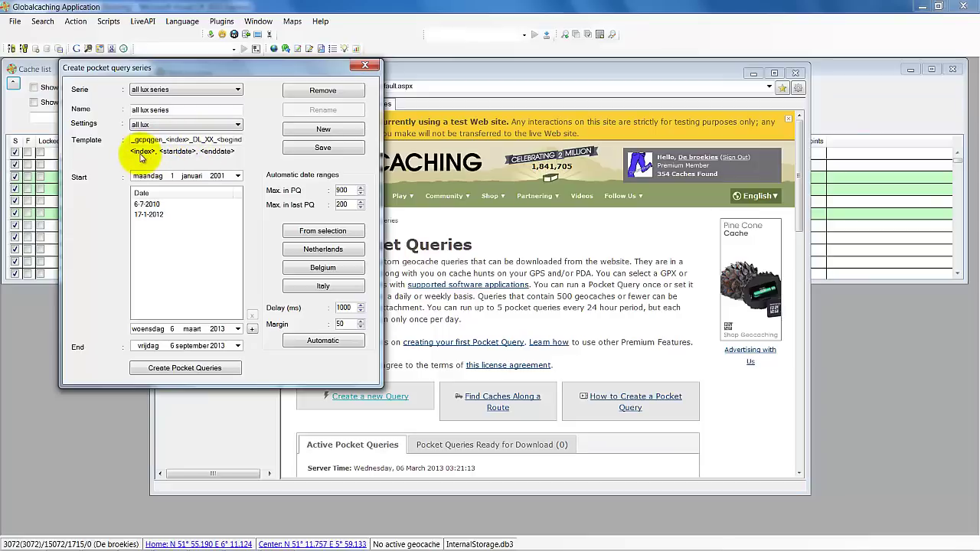
- Examine the full name template of the series, including its index and date placeholders
left_click(223, 139)
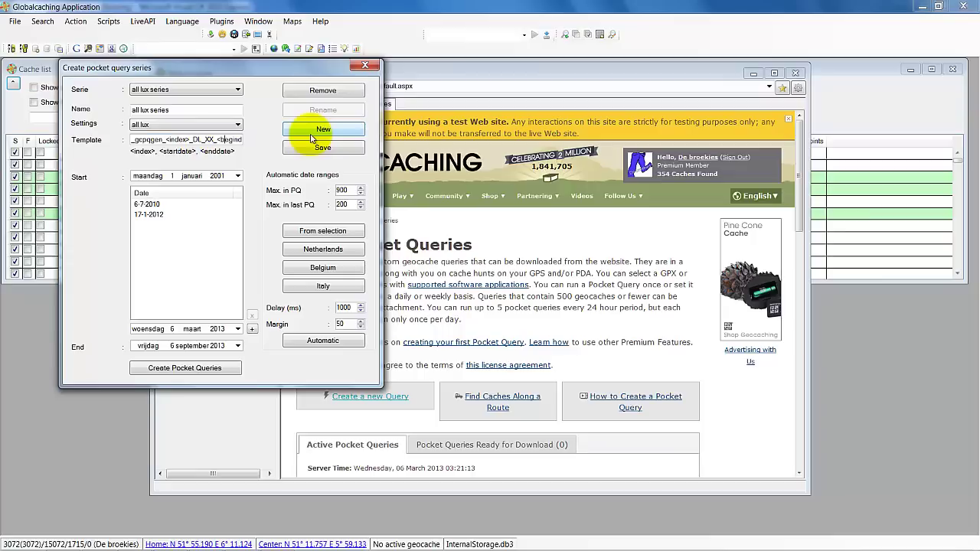
key("Right")
key("Right")
key("Right")
key("Right")
key("Right")
key("Right")
key("Right")
key("Right")
key("Right")
key("Right")
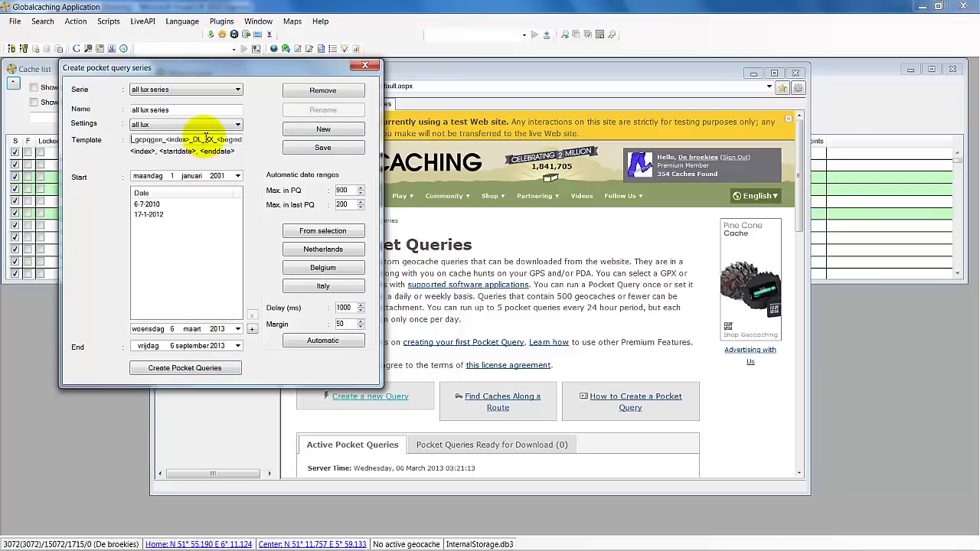
- Create the pocket queries from the split dates in "all lux series" and close the series dialog
left_click(186, 370)
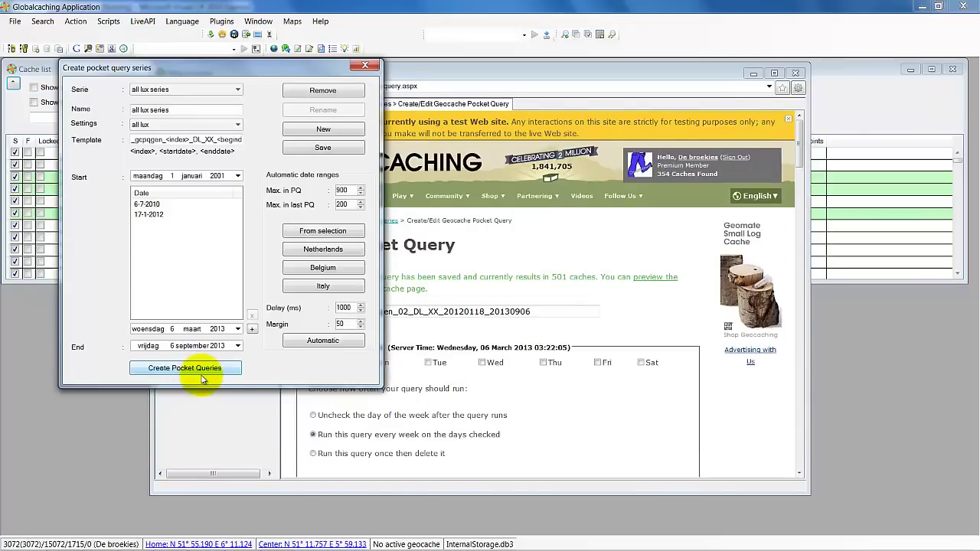
left_click(365, 65)
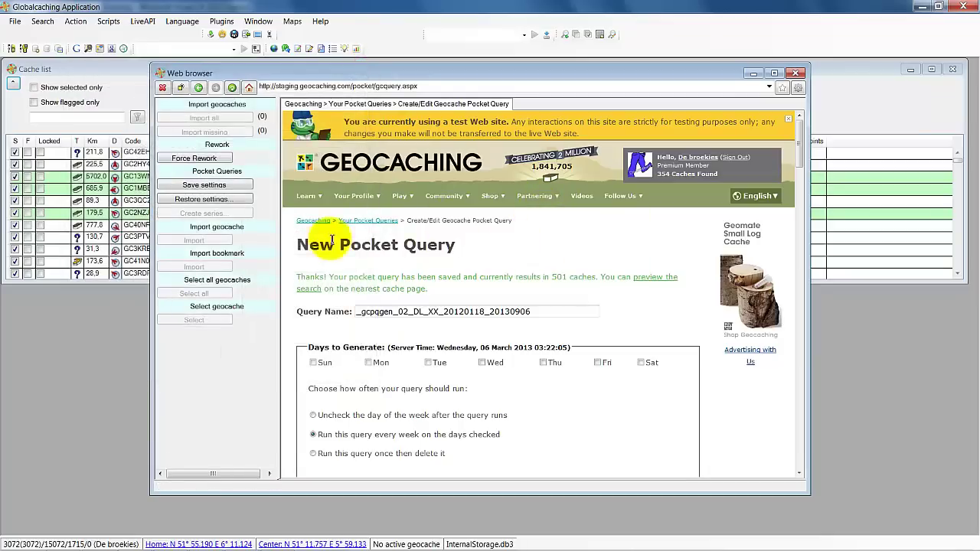
- Open the generated query _gcpqgen_00_DL_XX_20010101_20100706 from the pocket queries overview and check its placed-during date range
left_click(369, 221)
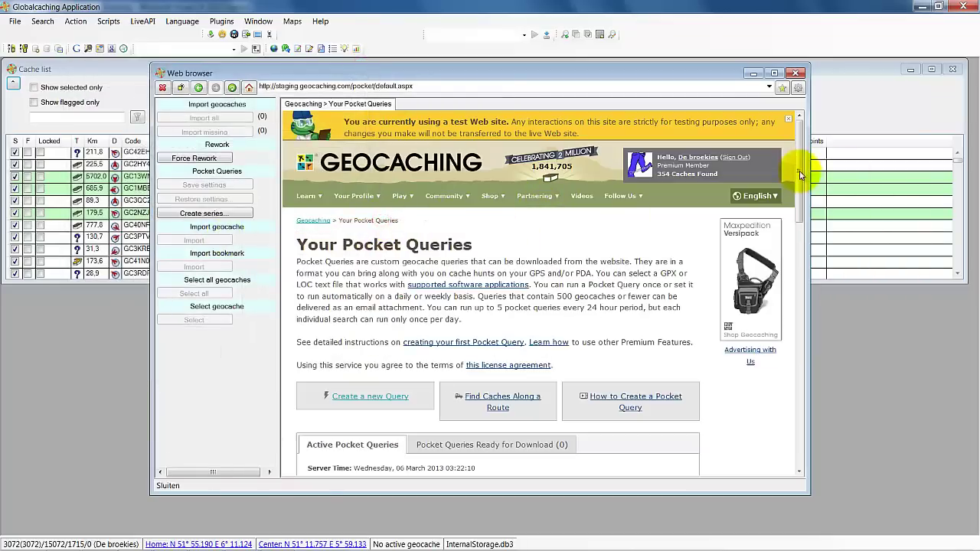
left_click_drag(801, 170, 799, 273)
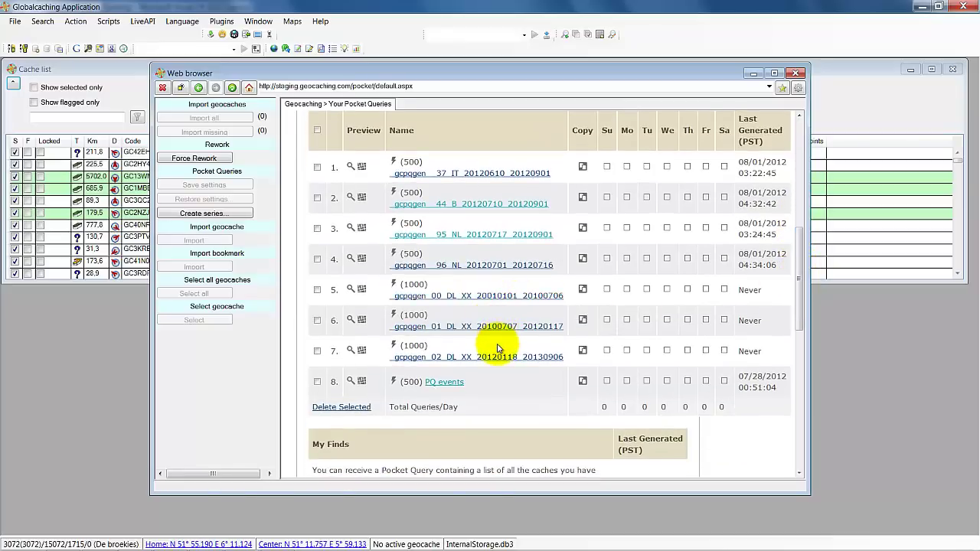
left_click(485, 297)
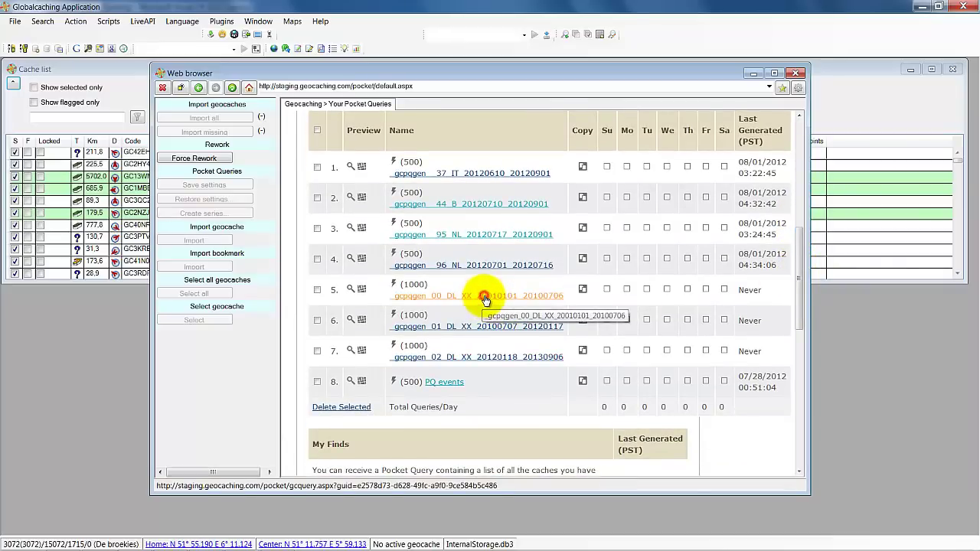
left_click_drag(799, 157, 802, 354)
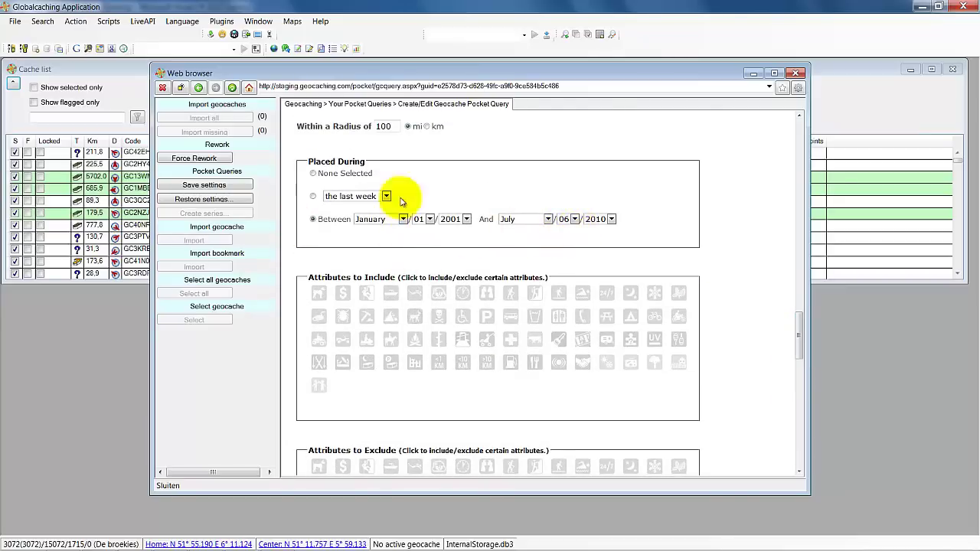
left_click_drag(800, 326, 801, 126)
- Return to the pocket queries overview, reload "all lux series" in the series dialog and open its maximum per pocket query for editing
left_click(351, 224)
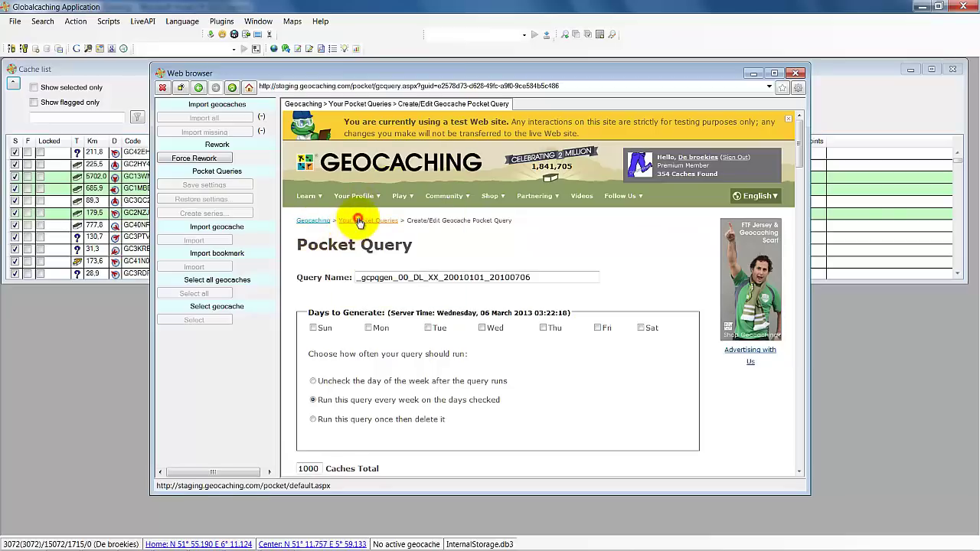
left_click(240, 215)
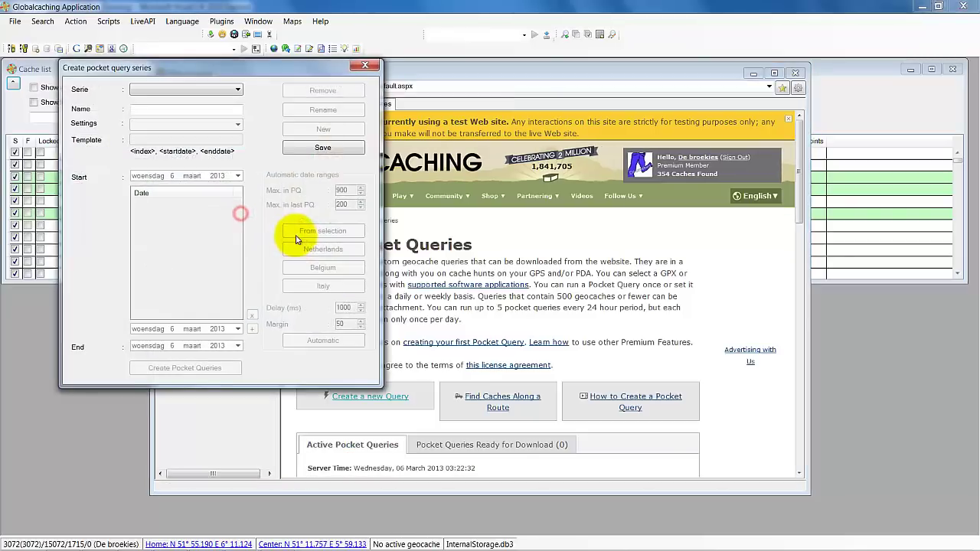
left_click(142, 89)
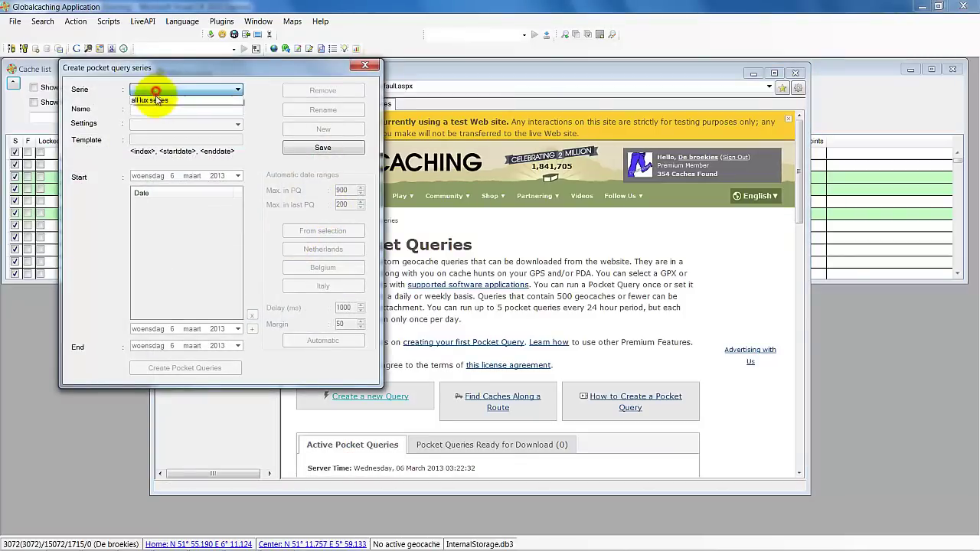
left_click(153, 98)
left_click(343, 192)
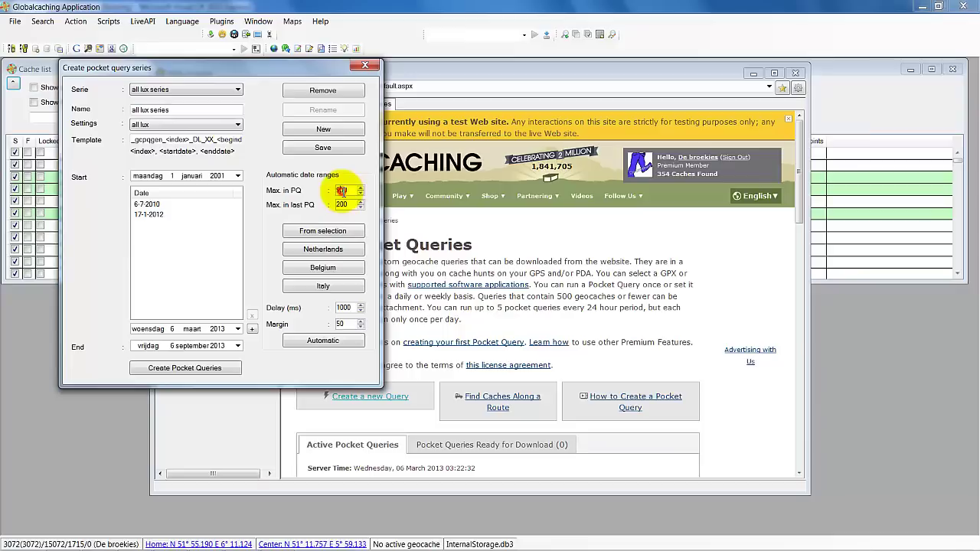